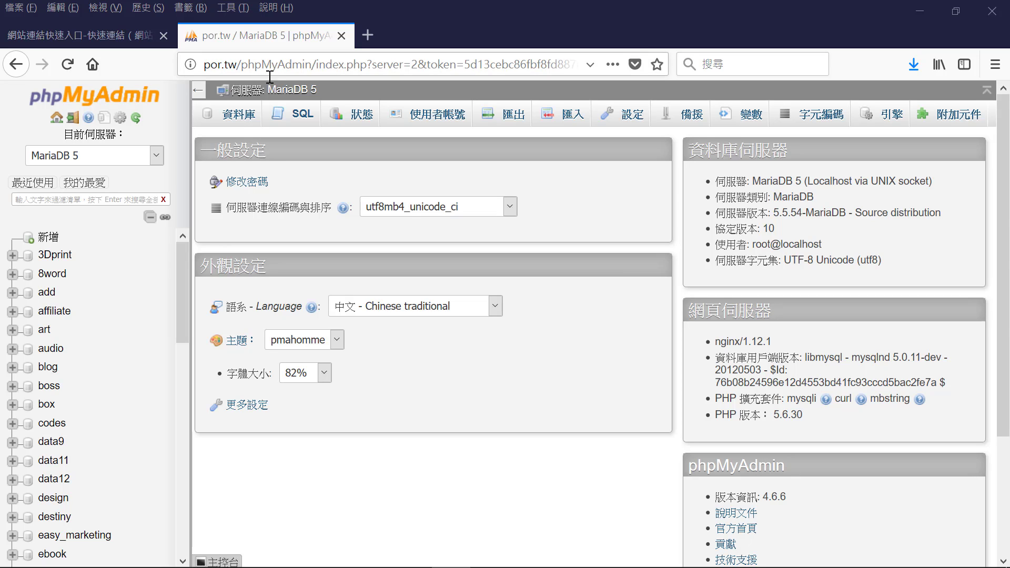
Step: Create a new database named beauty with the utf8_unicode_ci collation on the MariaDB 5 server
{"action": "left_click", "coordinate": [246, 122]}
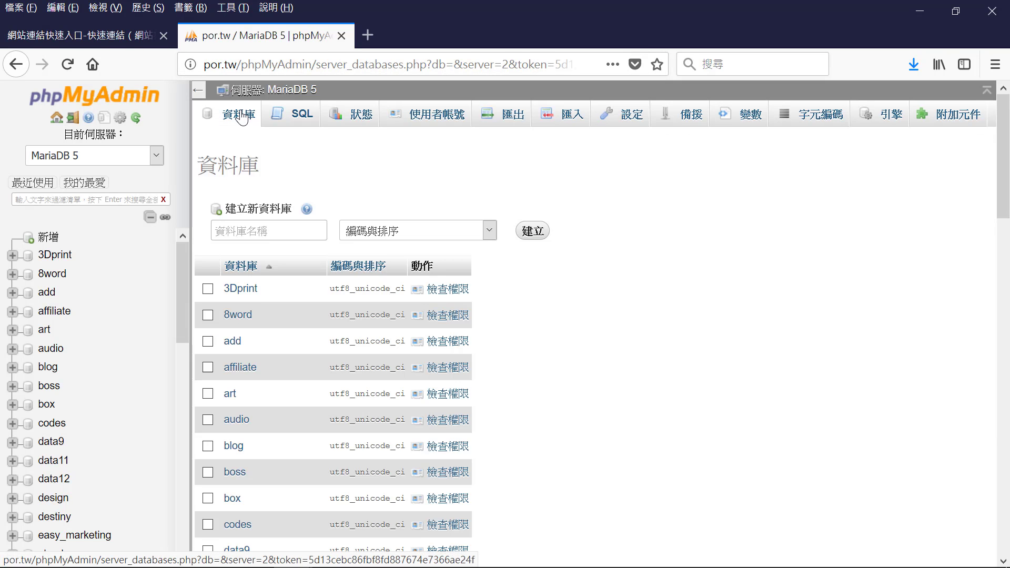
{"action": "left_click", "coordinate": [250, 230]}
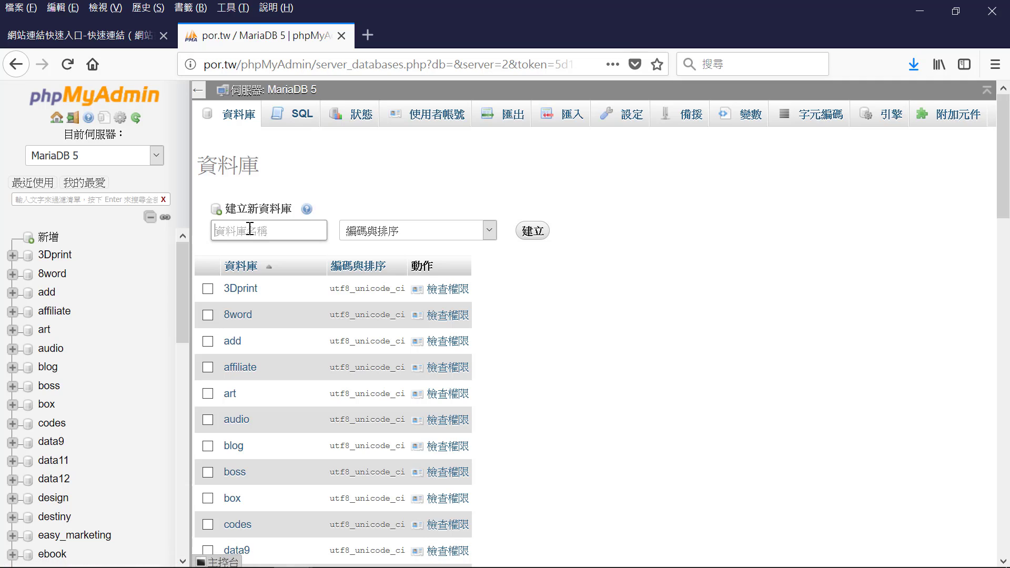
{"action": "type", "text": "beauty"}
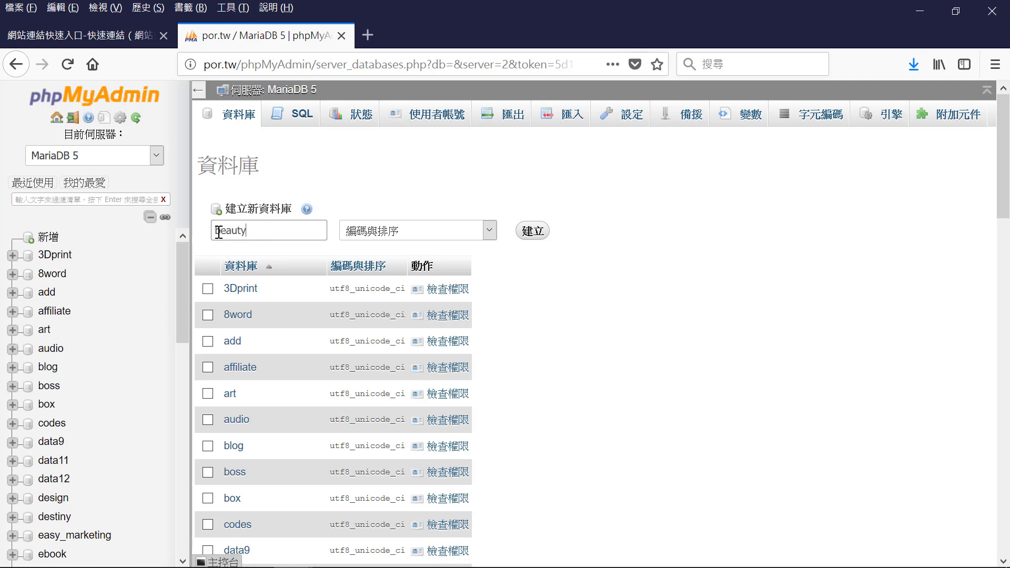
{"action": "left_click_drag", "start_coordinate": [256, 231], "coordinate": [198, 228]}
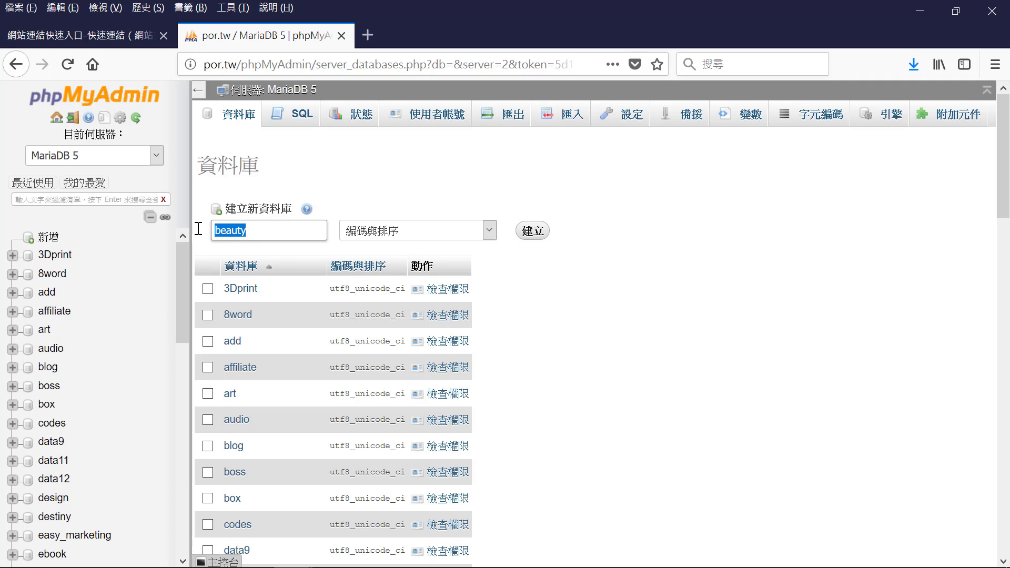
{"action": "left_click", "coordinate": [260, 231]}
{"action": "left_click_drag", "start_coordinate": [259, 232], "coordinate": [179, 232]}
{"action": "left_click", "coordinate": [259, 231]}
{"action": "left_click", "coordinate": [490, 231]}
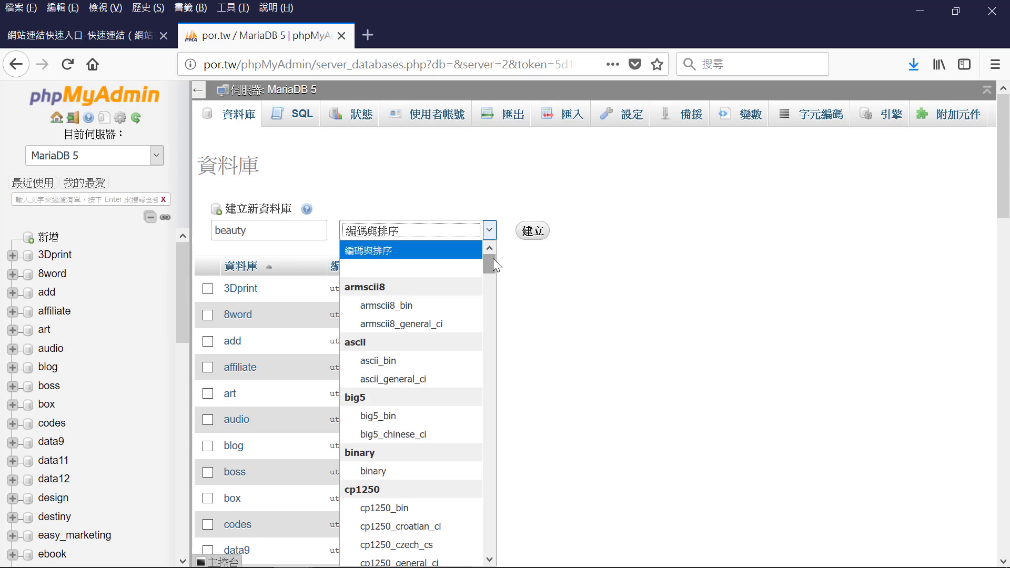
{"action": "left_click_drag", "start_coordinate": [494, 257], "coordinate": [477, 515]}
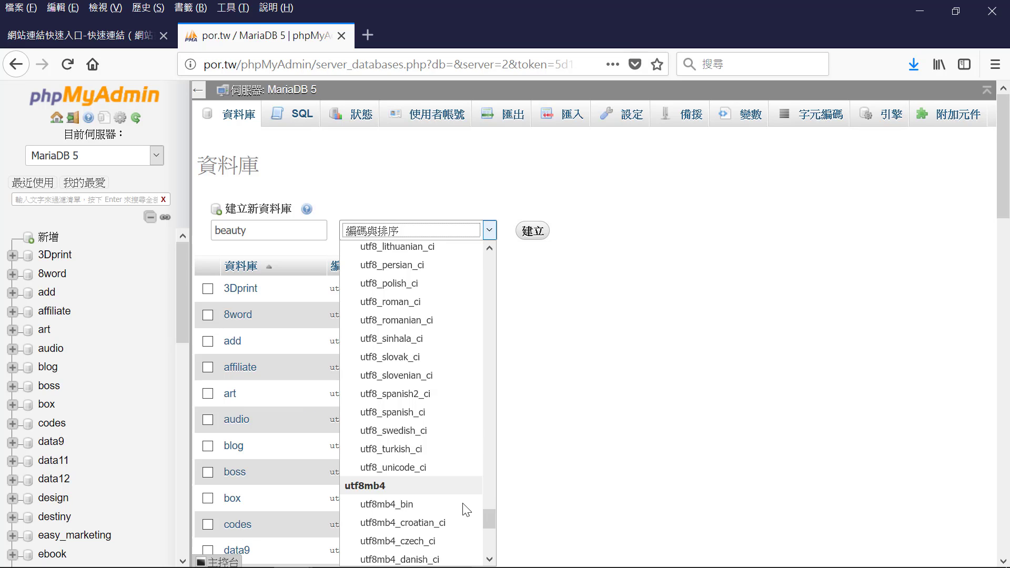
{"action": "left_click", "coordinate": [372, 468]}
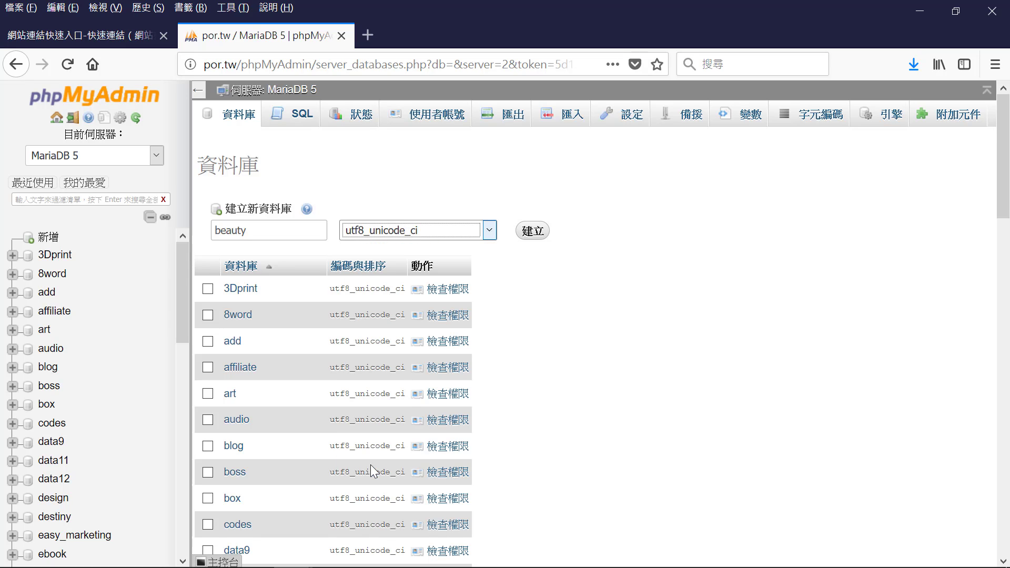
{"action": "left_click", "coordinate": [528, 237]}
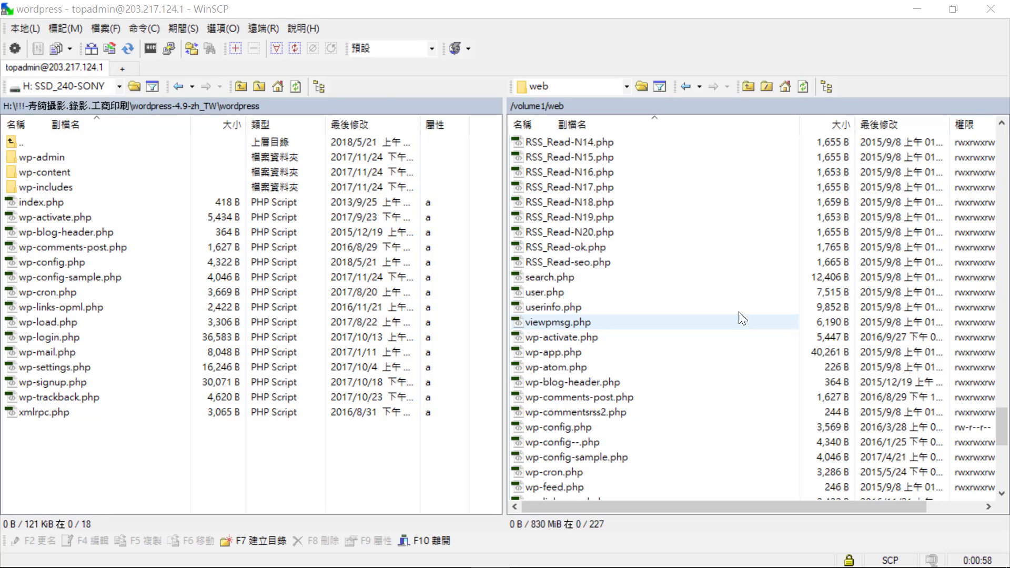
{"action": "left_click", "coordinate": [865, 64]}
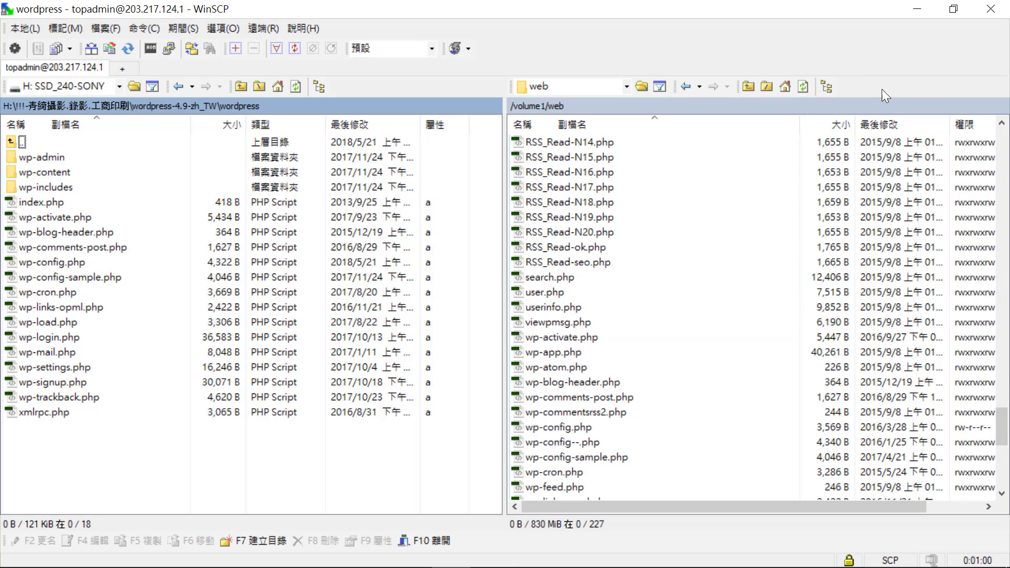
{"action": "left_click_drag", "start_coordinate": [1001, 418], "coordinate": [1002, 309]}
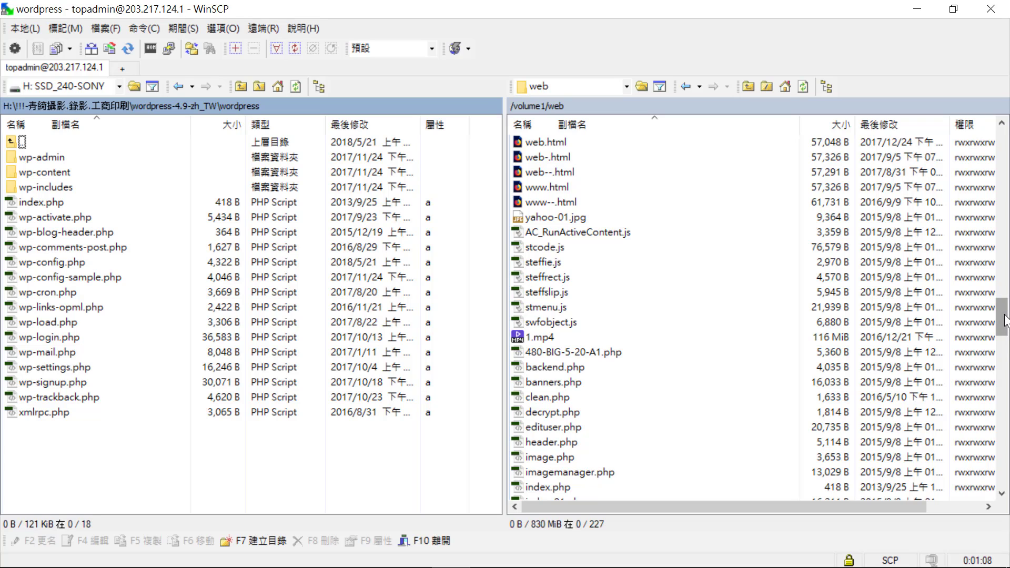
{"action": "left_click_drag", "start_coordinate": [1003, 318], "coordinate": [1004, 350]}
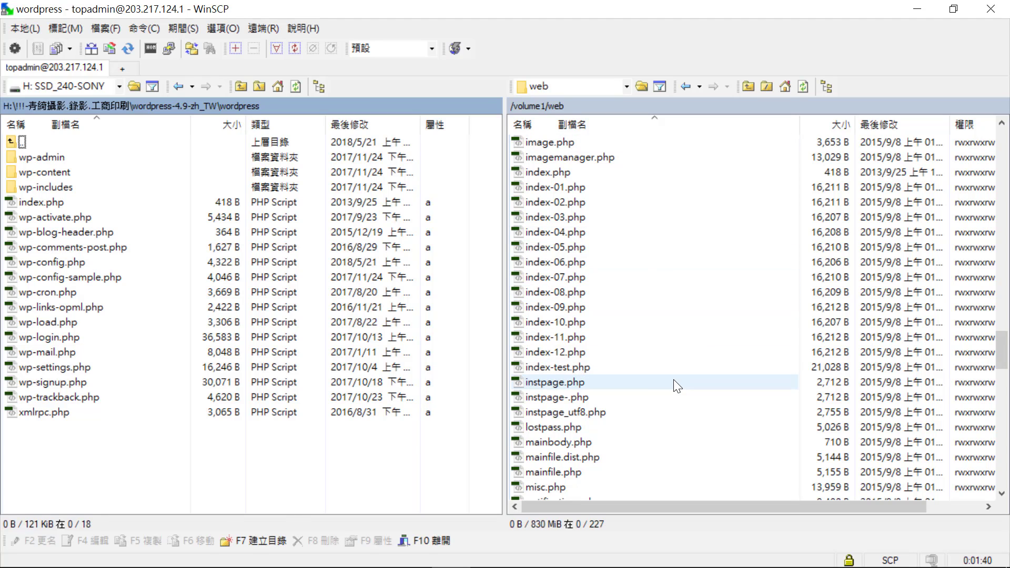
{"action": "left_click", "coordinate": [273, 542]}
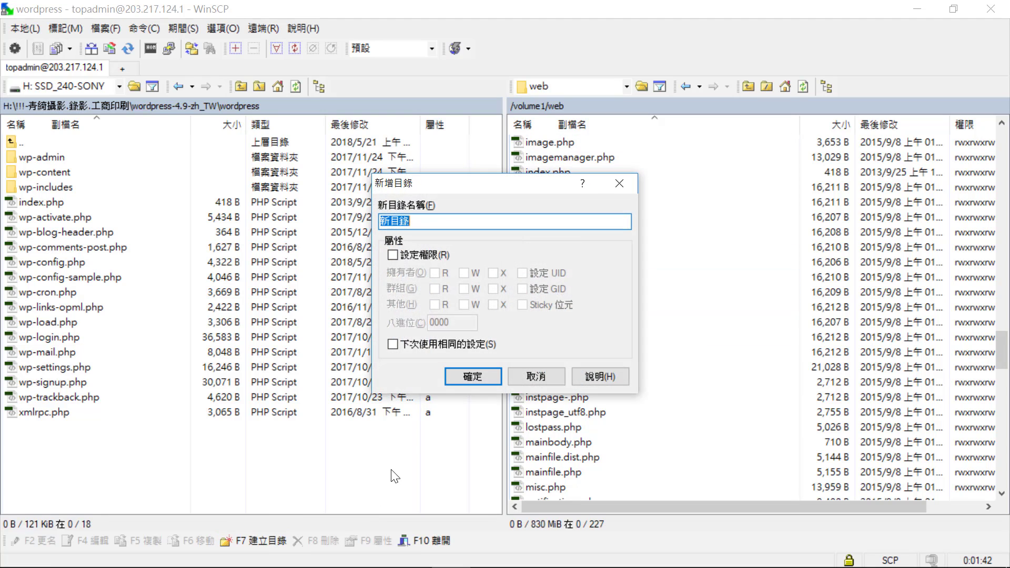
{"action": "type", "text": "beauty"}
{"action": "left_click_drag", "start_coordinate": [408, 222], "coordinate": [380, 225]}
{"action": "left_click", "coordinate": [473, 377]}
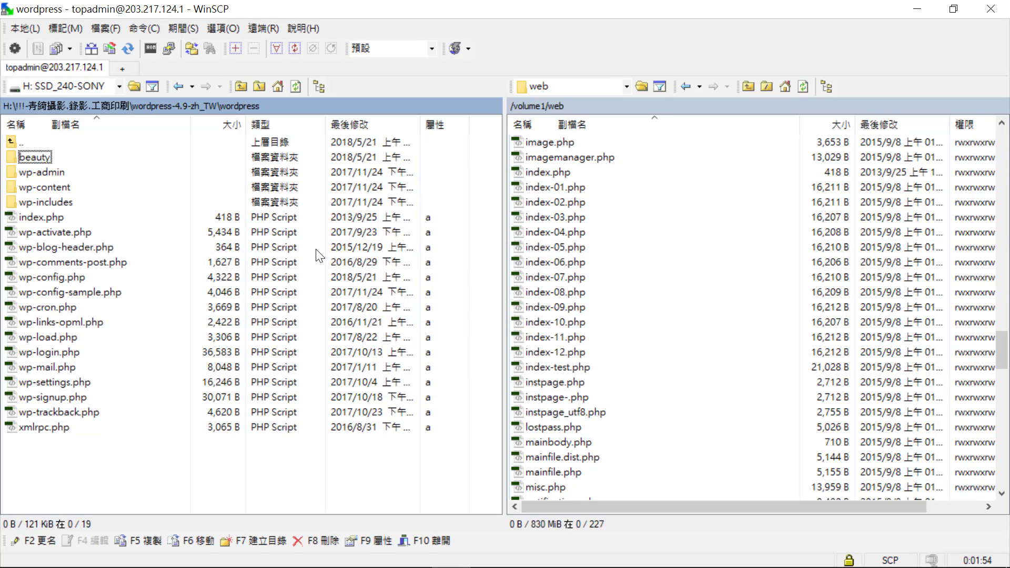
{"action": "left_click", "coordinate": [11, 157]}
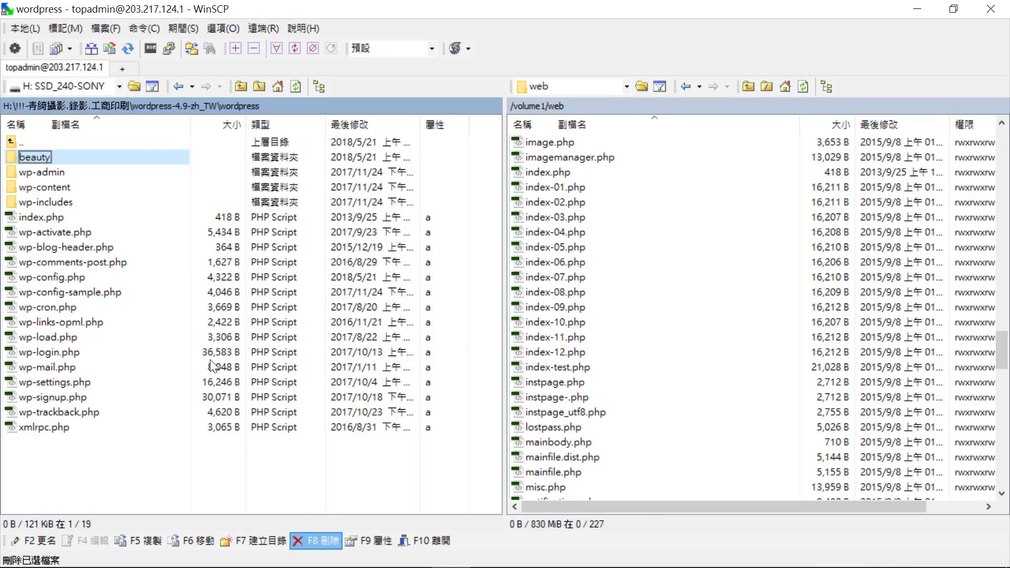
{"action": "key", "text": "F8"}
{"action": "left_click", "coordinate": [449, 307]}
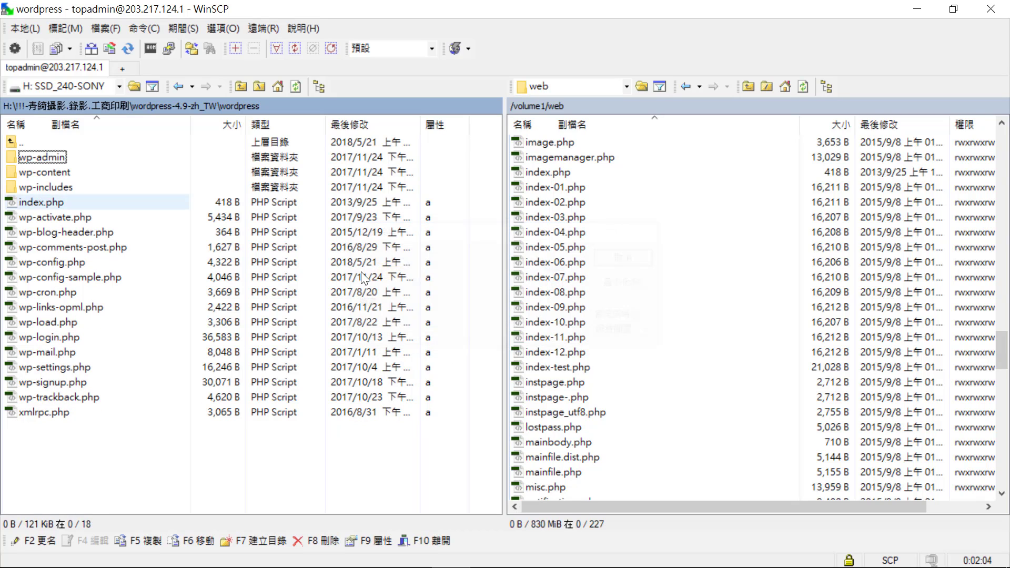
Step: In WinSCP, create a folder named beauty in the remote /volume1/web directory with permissions 0755, reusing these settings next time
{"action": "left_click", "coordinate": [759, 278]}
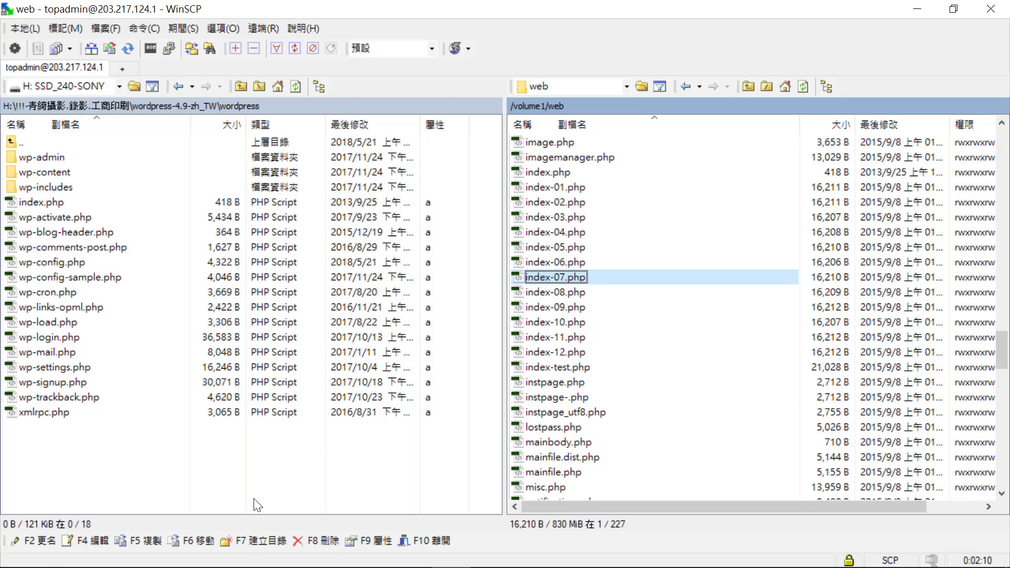
{"action": "left_click", "coordinate": [268, 541]}
{"action": "type", "text": "beauty"}
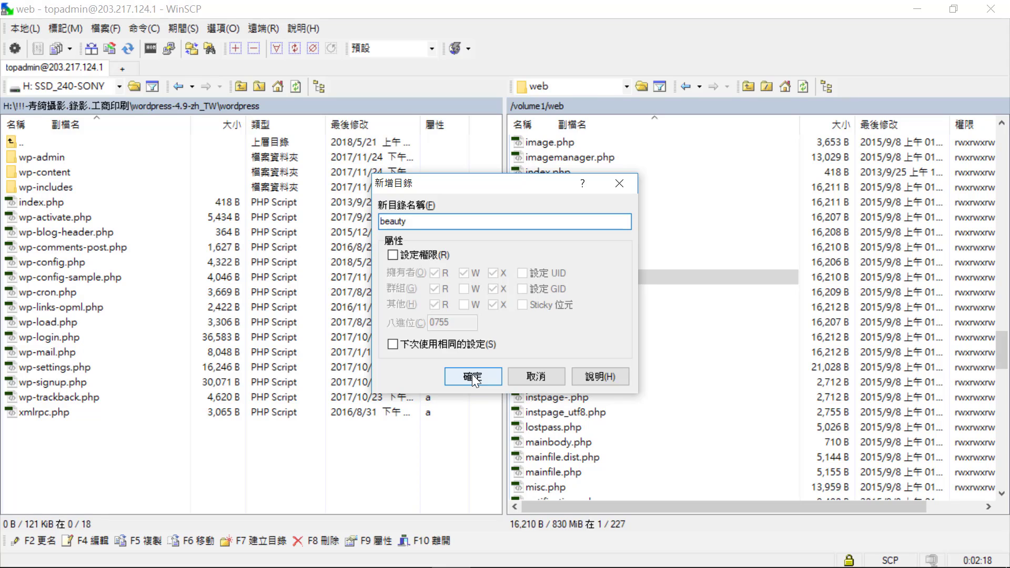
{"action": "left_click", "coordinate": [394, 256]}
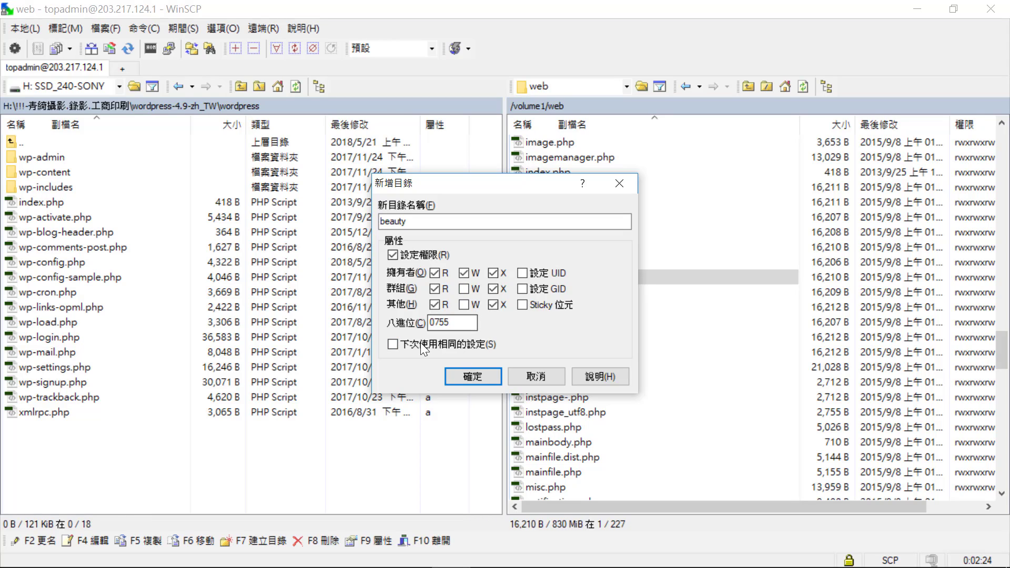
{"action": "left_click", "coordinate": [393, 344]}
{"action": "left_click", "coordinate": [479, 375]}
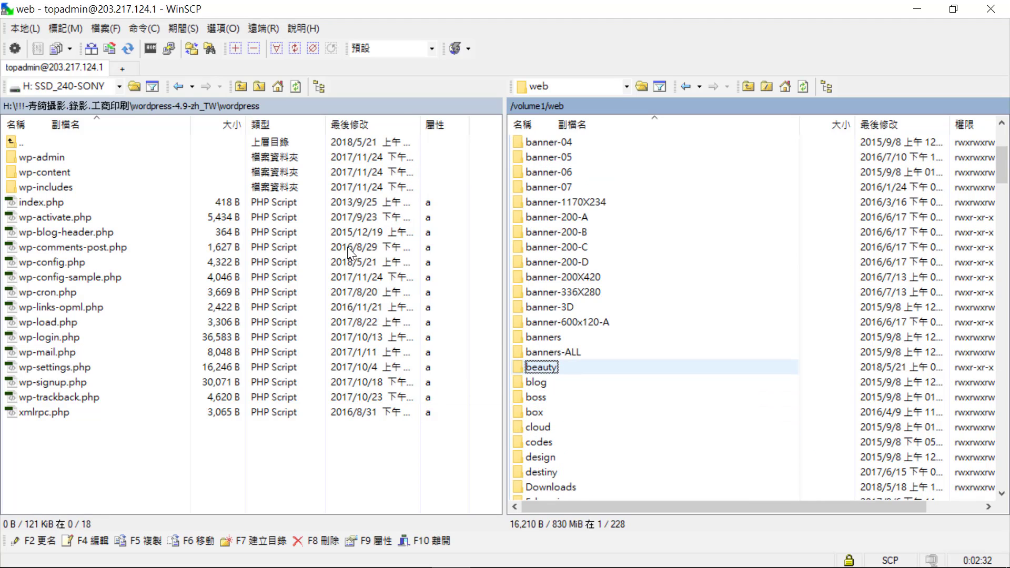
Step: Upload all WordPress files and folders, from wp-admin to xmlrpc.php, into the remote /volume1/web/beauty directory
{"action": "double_click", "coordinate": [520, 370]}
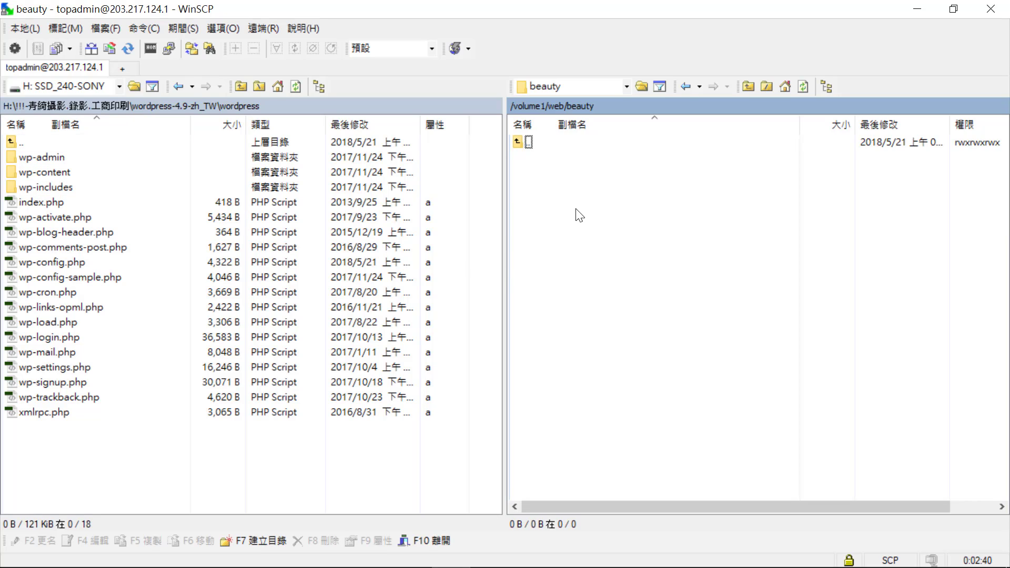
{"action": "left_click", "coordinate": [19, 162]}
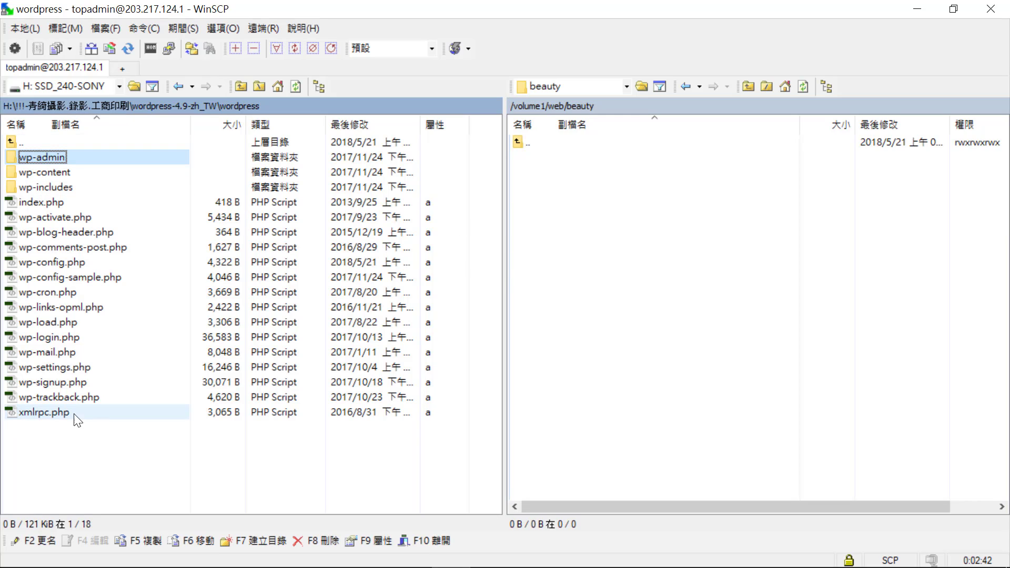
{"action": "left_click", "coordinate": [24, 413], "text": "shift"}
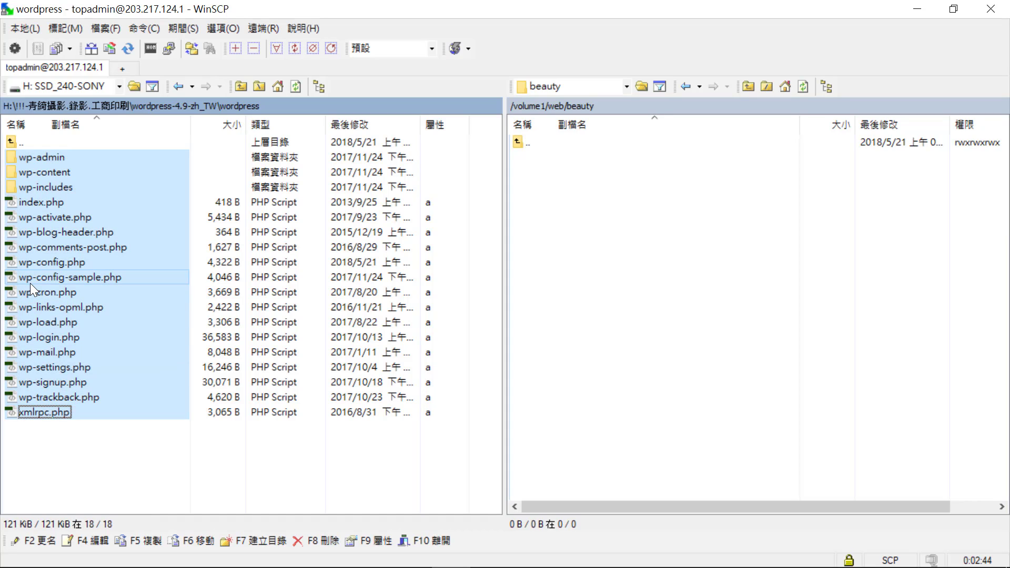
{"action": "left_click_drag", "start_coordinate": [30, 279], "coordinate": [21, 184]}
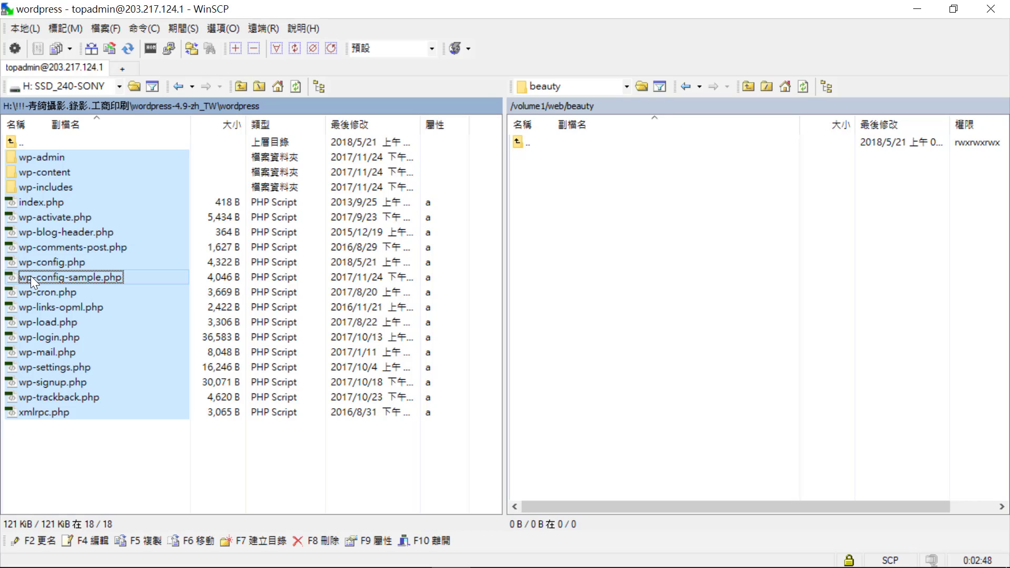
{"action": "left_click_drag", "start_coordinate": [30, 276], "coordinate": [639, 343]}
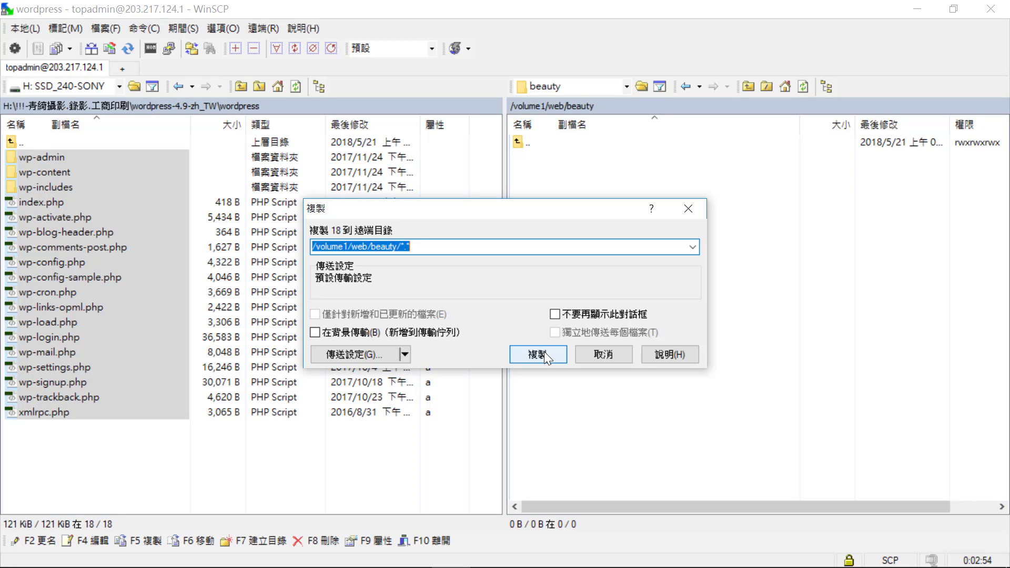
{"action": "left_click", "coordinate": [544, 352]}
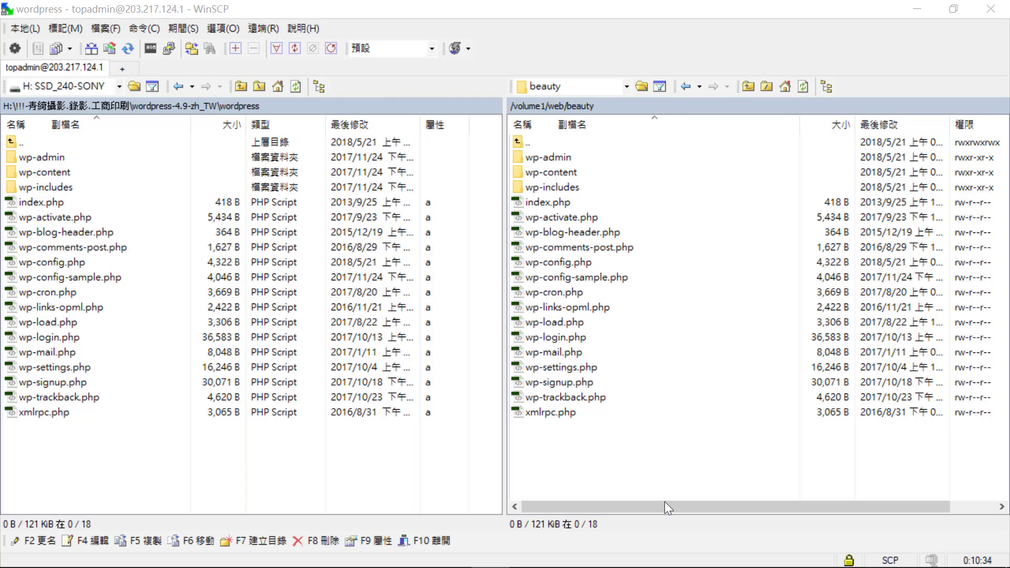
{"action": "mouse_move", "coordinate": [555, 567]}
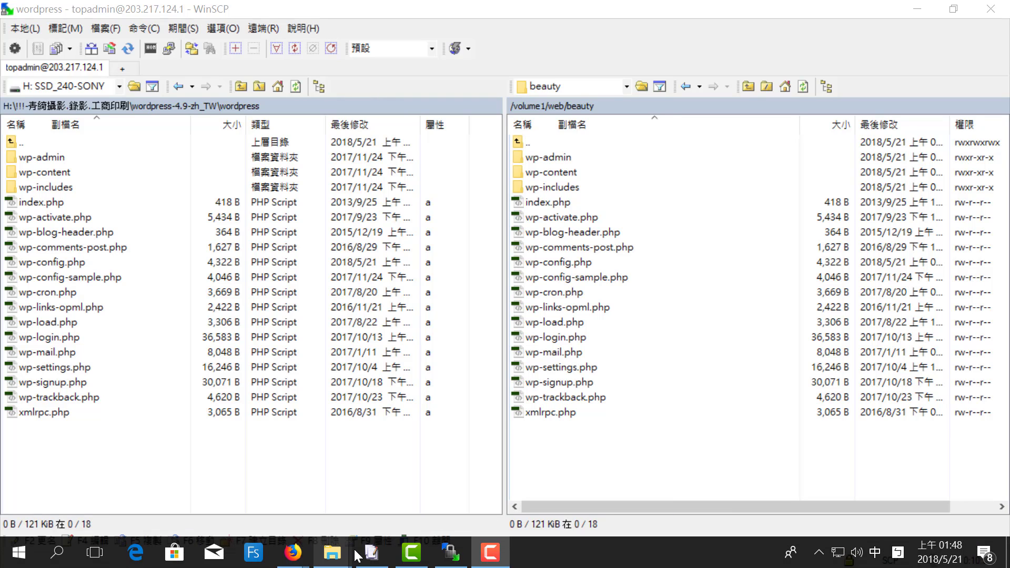
{"action": "left_click", "coordinate": [371, 554]}
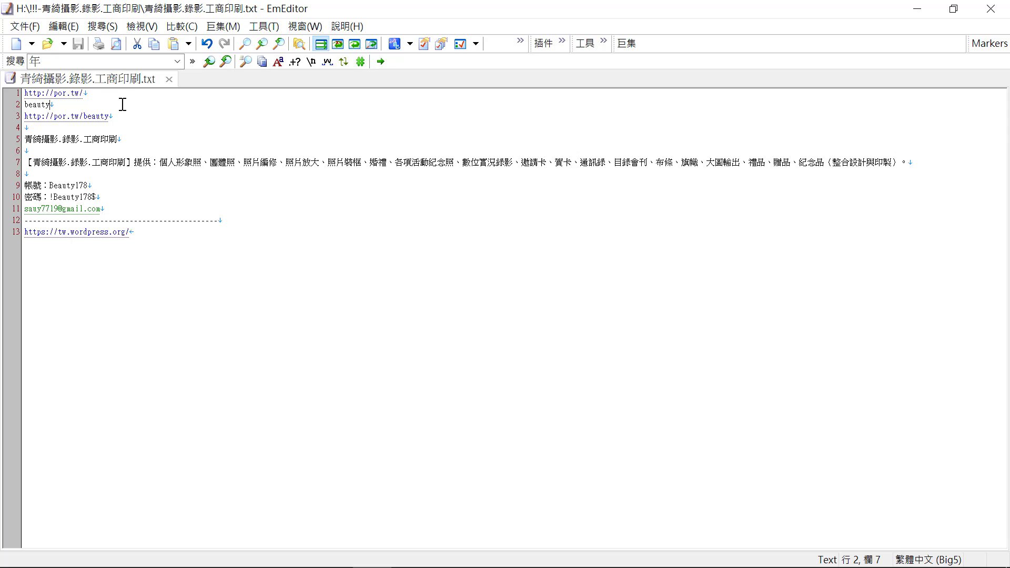
{"action": "left_click_drag", "start_coordinate": [117, 95], "coordinate": [56, 98]}
{"action": "left_click", "coordinate": [175, 107]}
{"action": "left_click_drag", "start_coordinate": [49, 105], "coordinate": [5, 107]}
{"action": "left_click", "coordinate": [124, 127]}
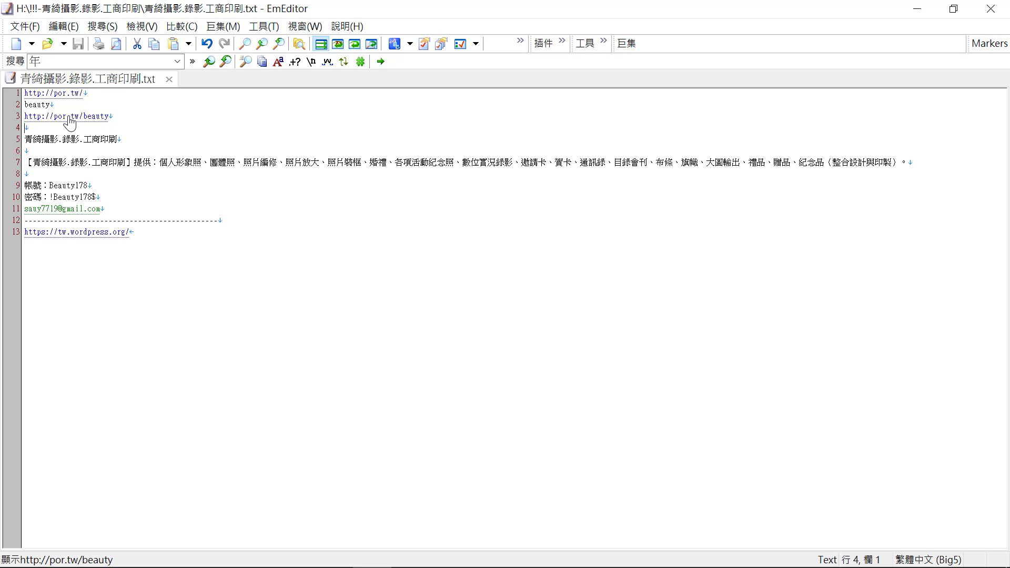
{"action": "left_click", "coordinate": [124, 138]}
{"action": "left_click_drag", "start_coordinate": [124, 138], "coordinate": [15, 138]}
{"action": "key", "text": "ctrl+c"}
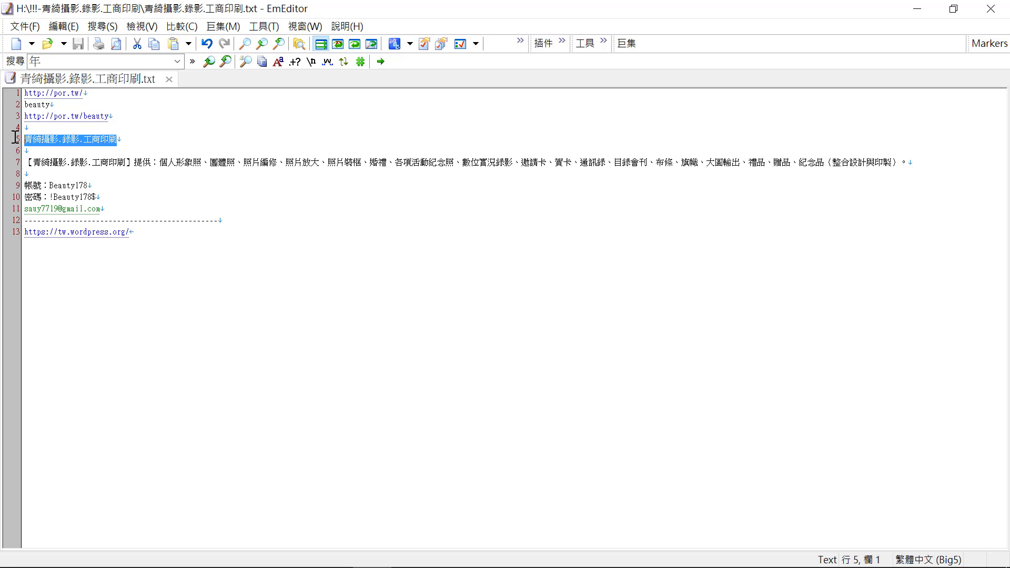
{"action": "left_click", "coordinate": [65, 117]}
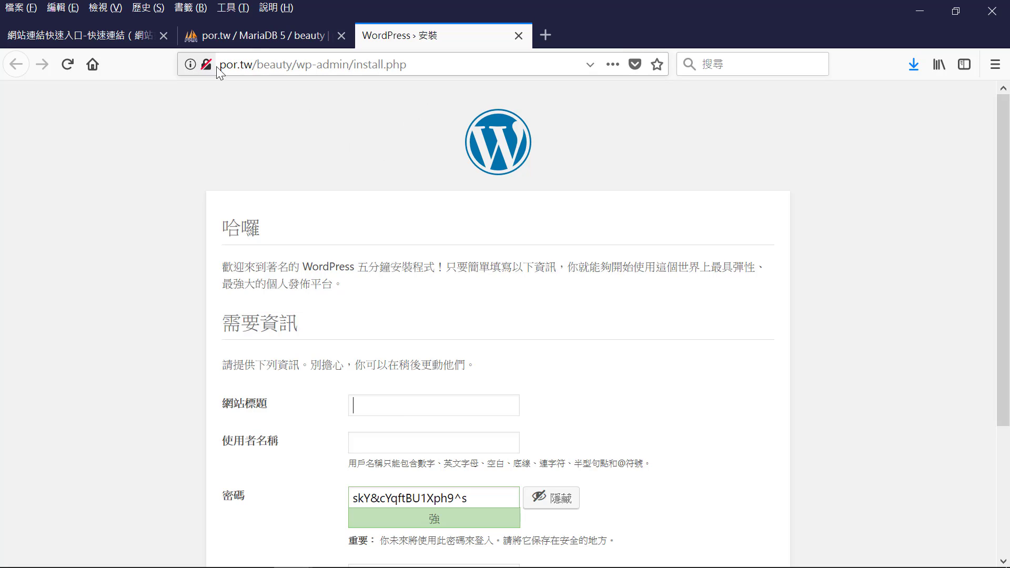
{"action": "left_click", "coordinate": [296, 70]}
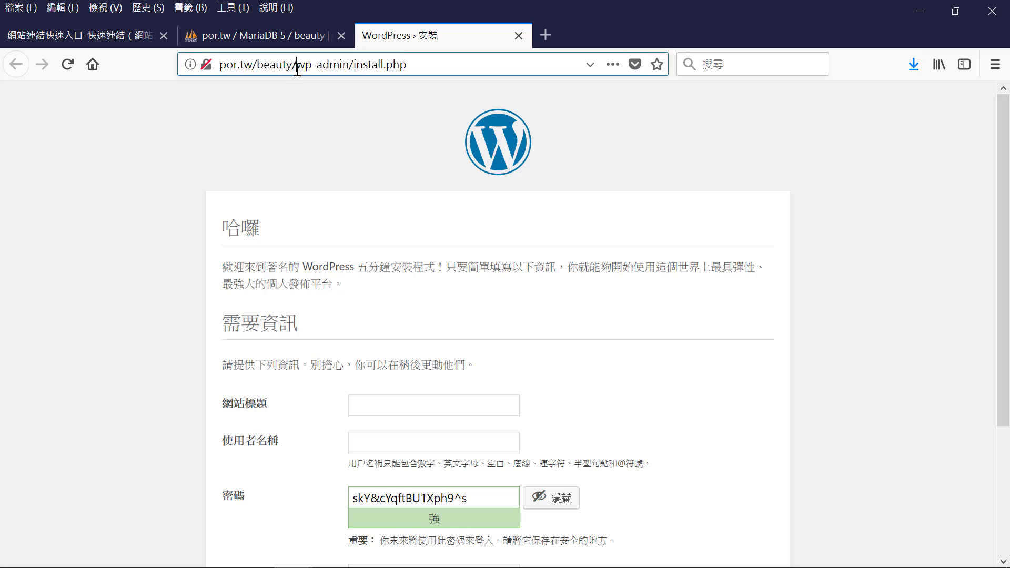
{"action": "left_click", "coordinate": [296, 70]}
{"action": "left_click_drag", "start_coordinate": [297, 70], "coordinate": [345, 70]}
{"action": "left_click_drag", "start_coordinate": [427, 70], "coordinate": [354, 74]}
{"action": "left_click_drag", "start_coordinate": [418, 64], "coordinate": [355, 73]}
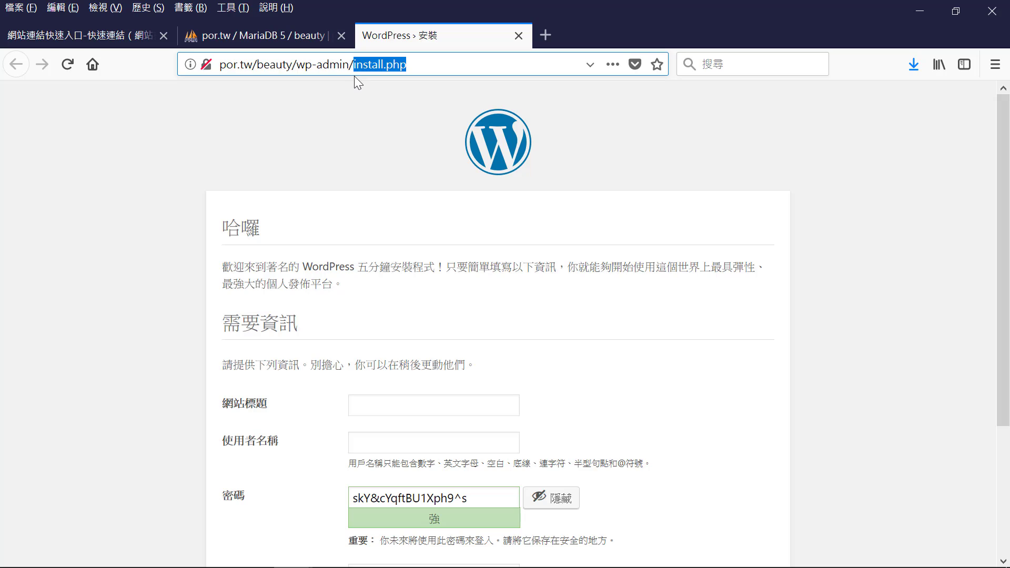
{"action": "left_click", "coordinate": [304, 90]}
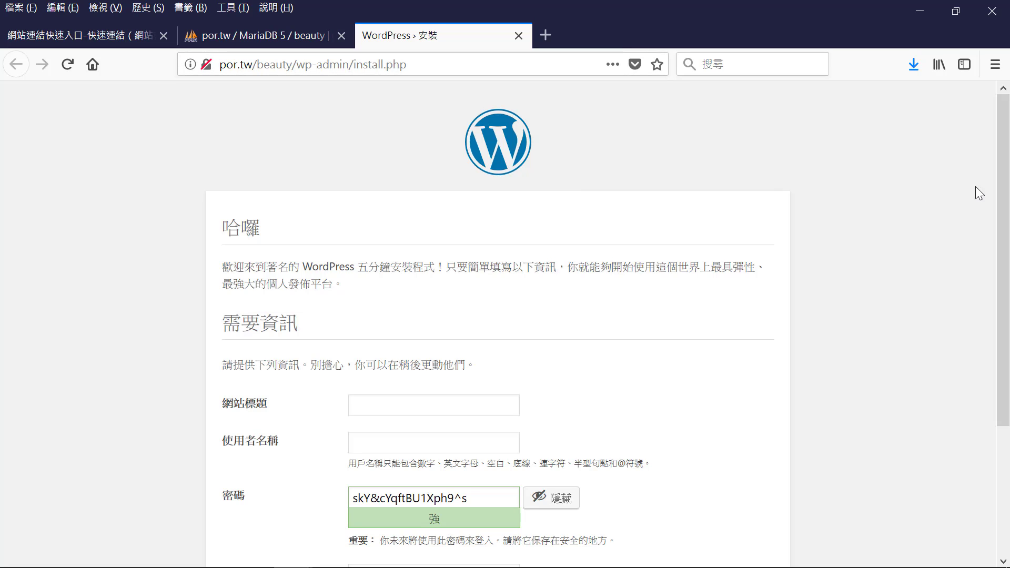
Step: Enter the copied title 青綺攝影.錄影.工商印刷 as the site title (網站標題) in the WordPress installer
{"action": "left_click_drag", "start_coordinate": [1008, 143], "coordinate": [1008, 205]}
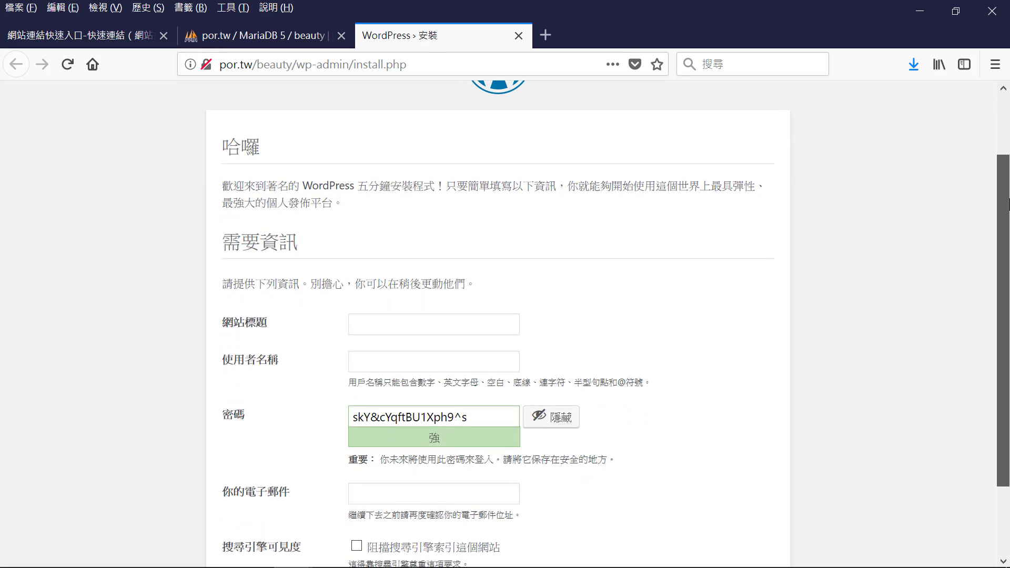
{"action": "left_click", "coordinate": [380, 321]}
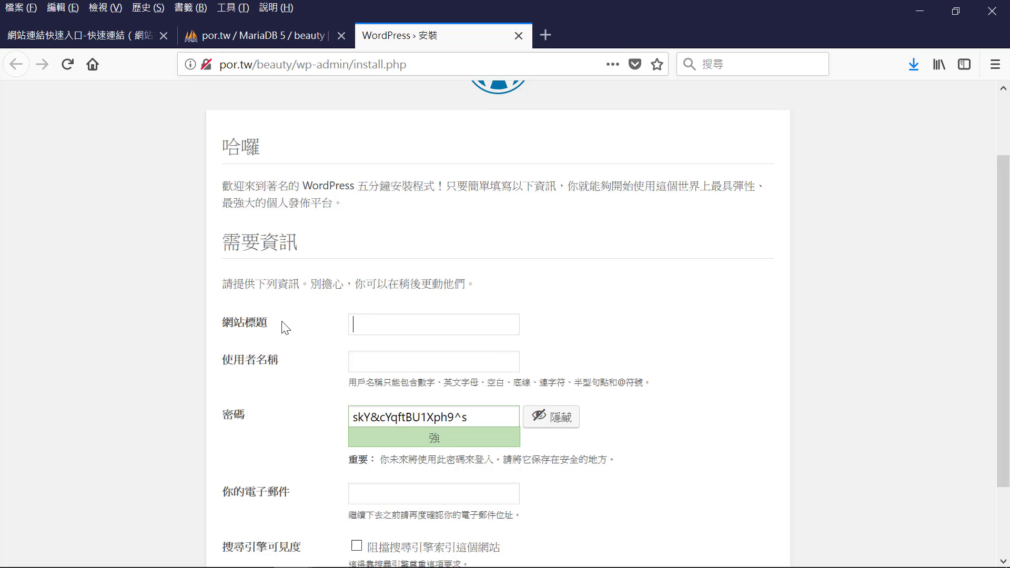
{"action": "key", "text": "ctrl+v"}
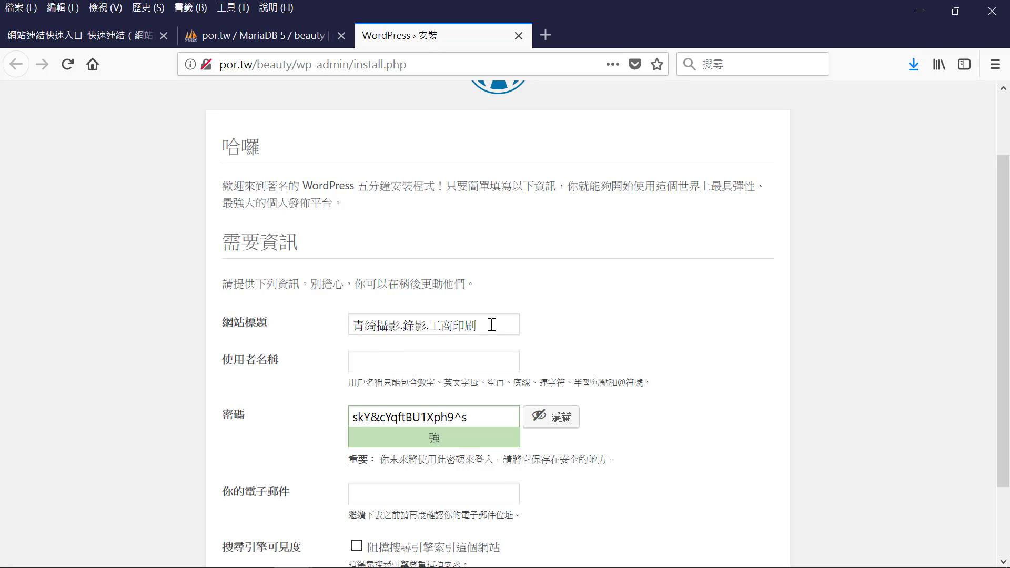
{"action": "left_click_drag", "start_coordinate": [491, 327], "coordinate": [310, 325]}
{"action": "left_click", "coordinate": [639, 334]}
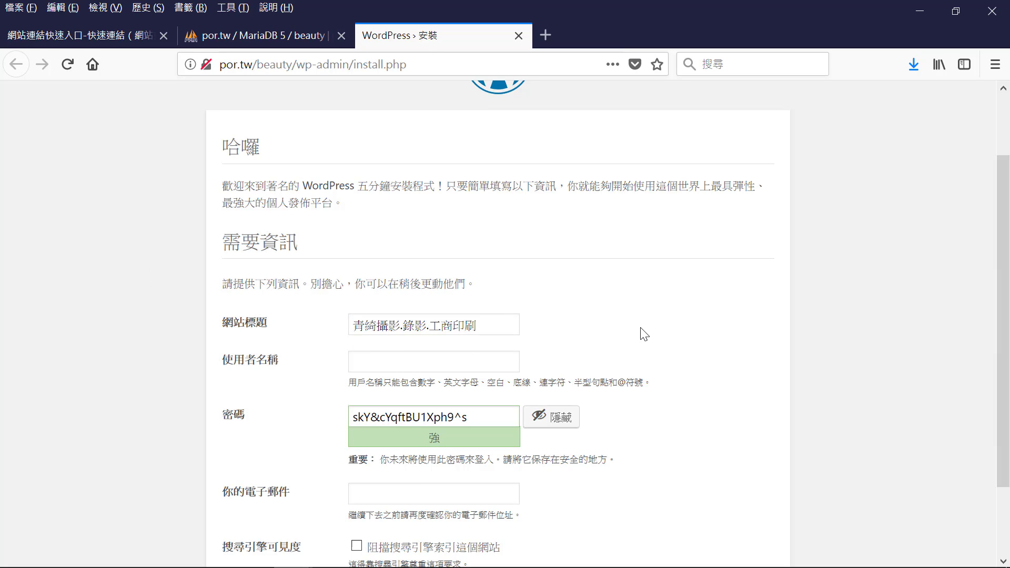
{"action": "triple_click", "coordinate": [440, 330]}
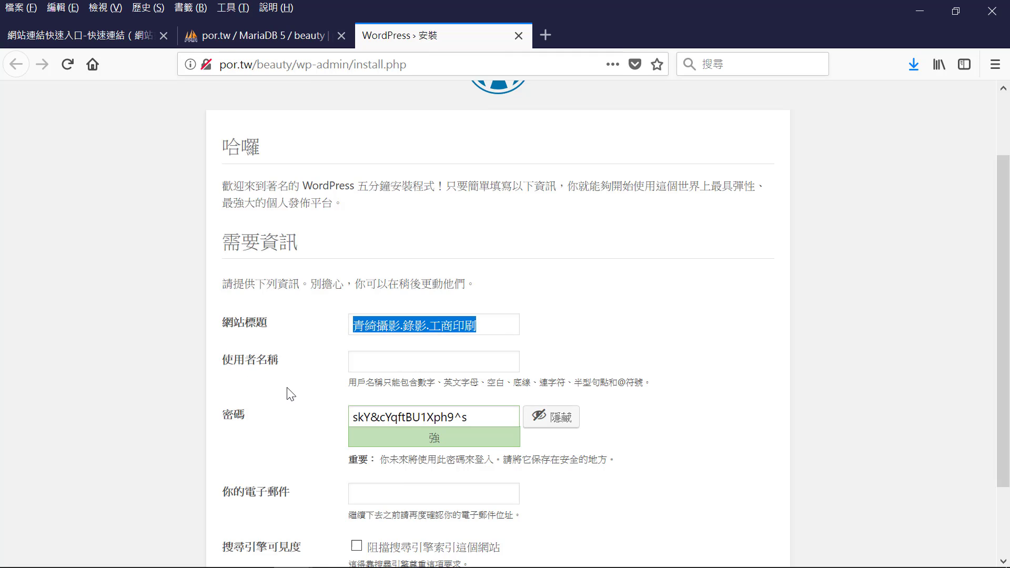
Step: Copy the account name from the EmEditor notes and enter it as the username (使用者名稱) in the browser's WordPress installer
{"action": "left_click", "coordinate": [371, 553]}
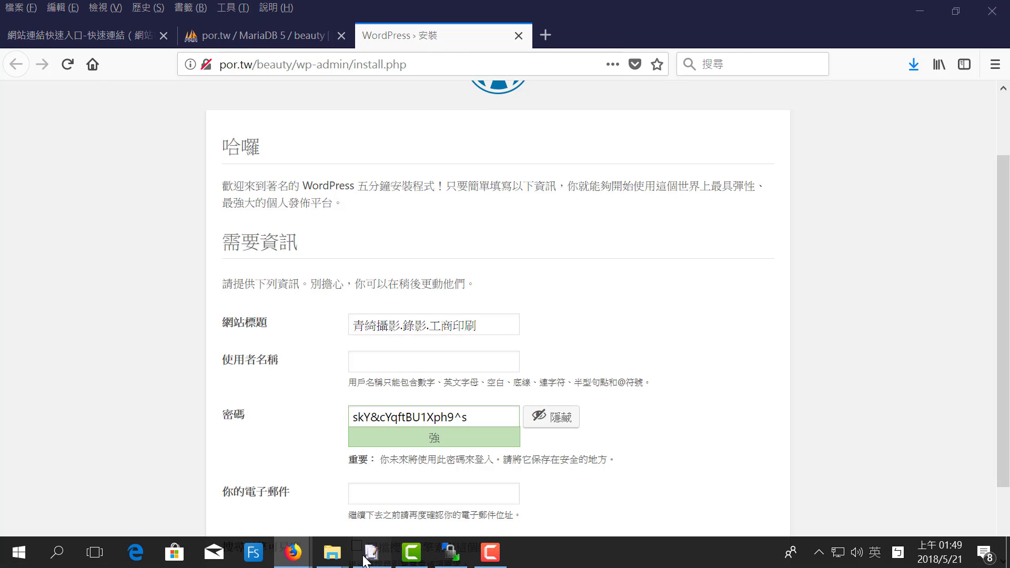
{"action": "left_click_drag", "start_coordinate": [88, 186], "coordinate": [53, 186]}
{"action": "key", "text": "ctrl+c"}
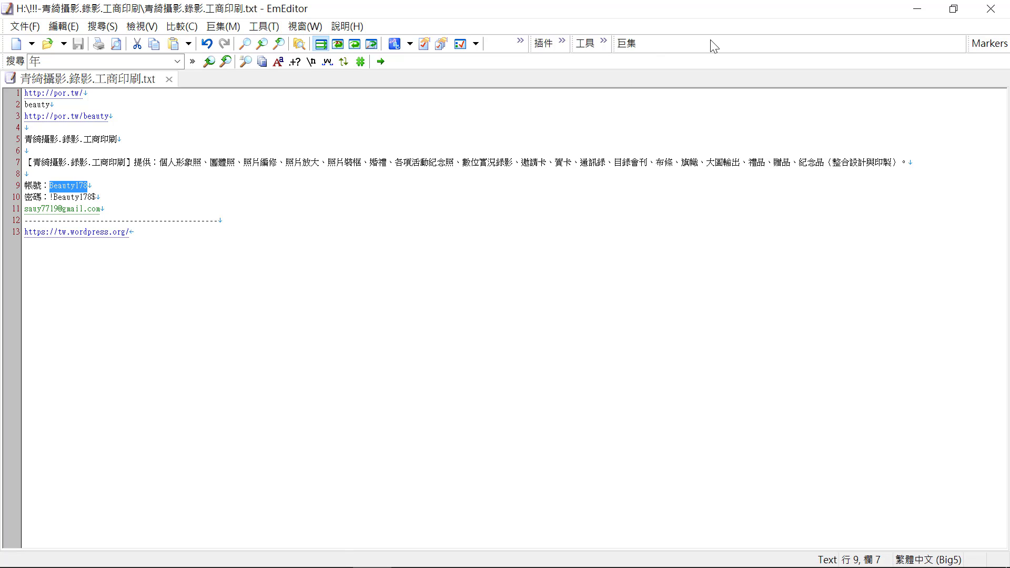
{"action": "left_click", "coordinate": [918, 9]}
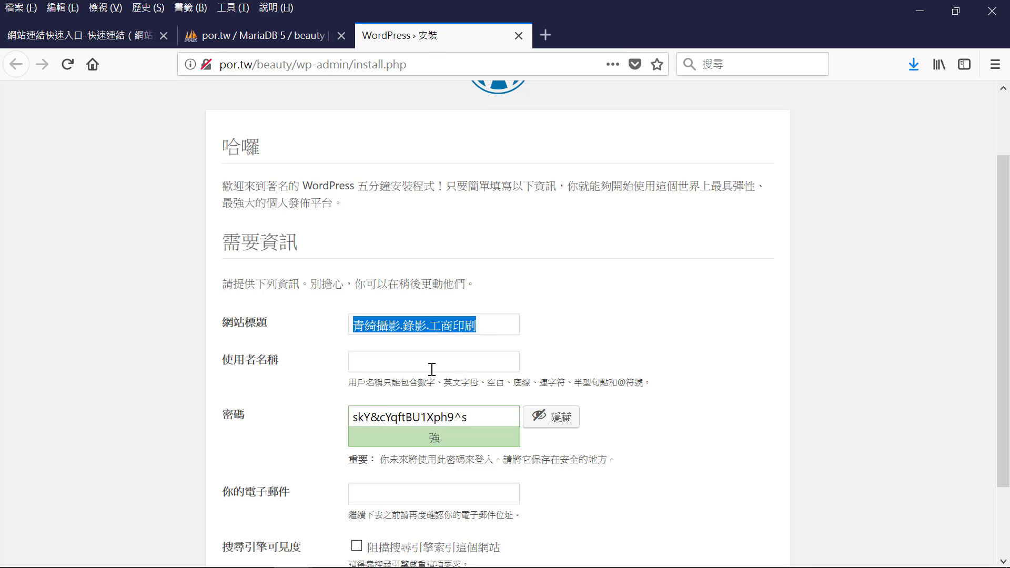
{"action": "left_click", "coordinate": [431, 368]}
{"action": "key", "text": "ctrl+v"}
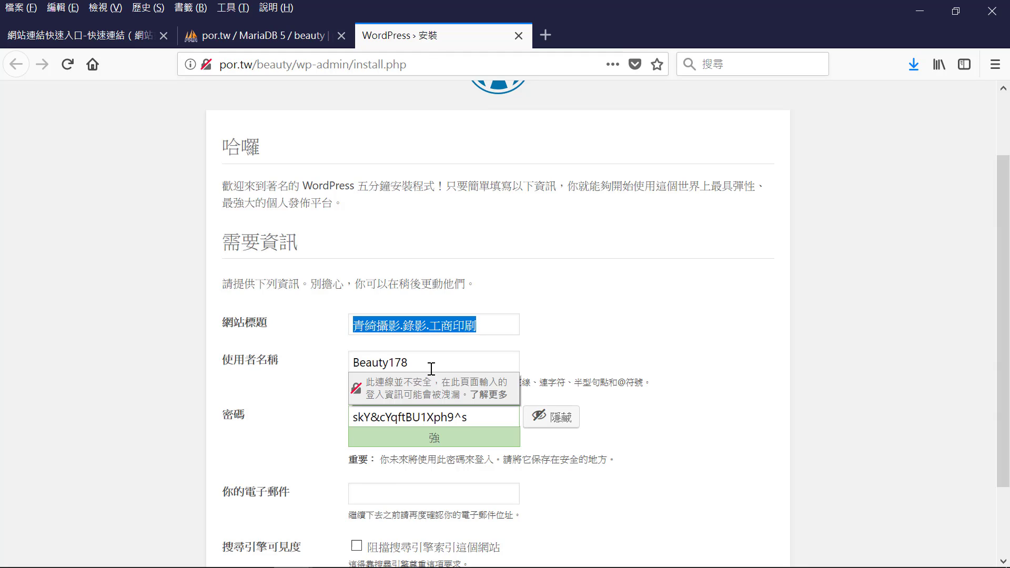
{"action": "left_click", "coordinate": [513, 438]}
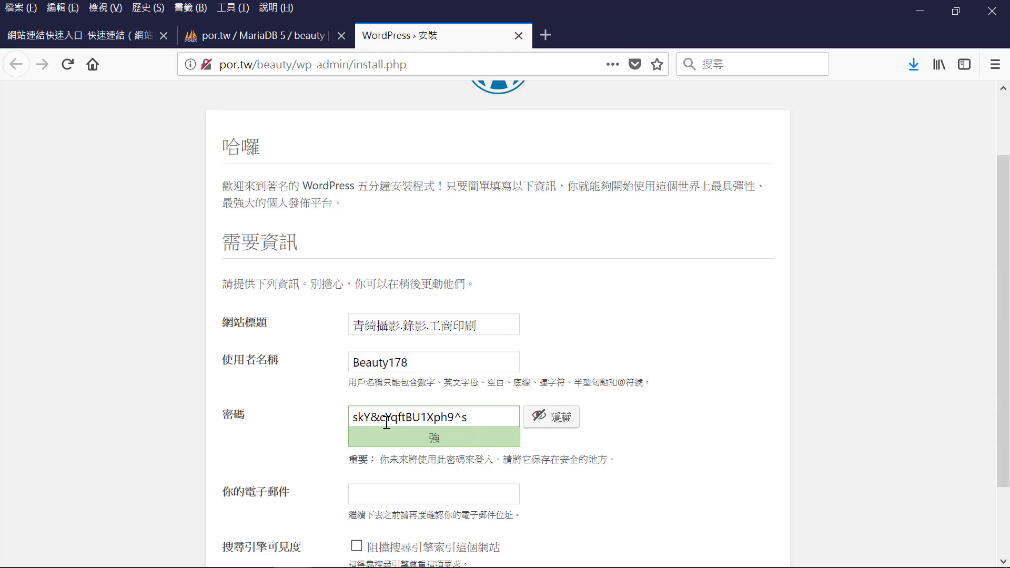
Step: Replace the suggested password in the installer's password (密碼) field with the account password copied from the EmEditor notes
{"action": "left_click_drag", "start_coordinate": [470, 417], "coordinate": [333, 418]}
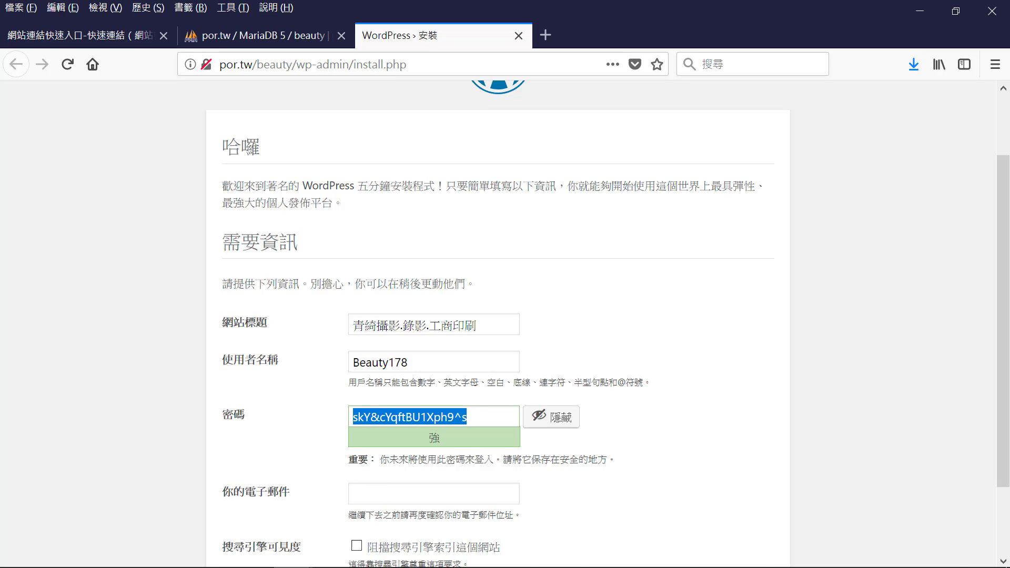
{"action": "left_click", "coordinate": [373, 559]}
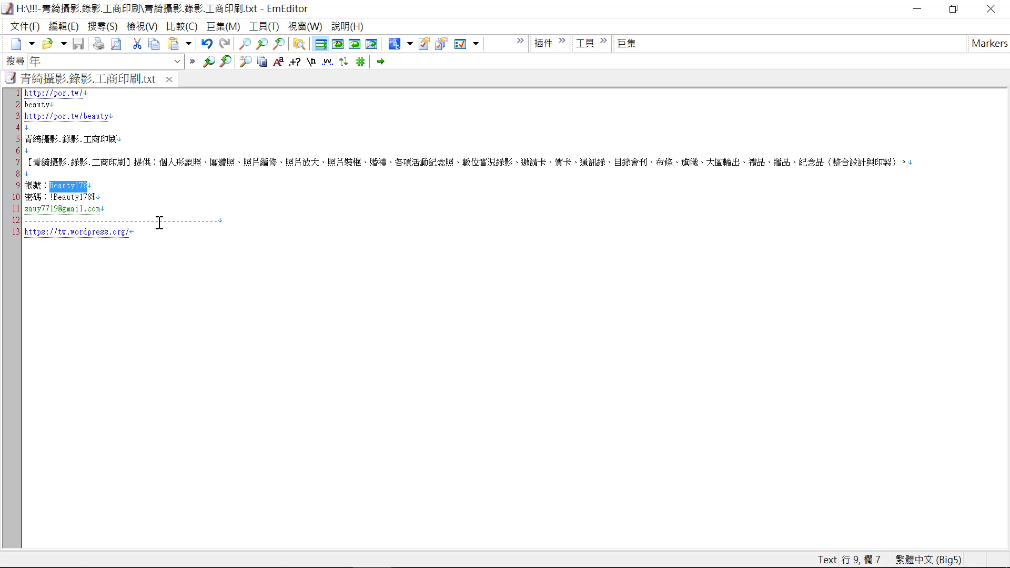
{"action": "left_click_drag", "start_coordinate": [96, 198], "coordinate": [52, 201]}
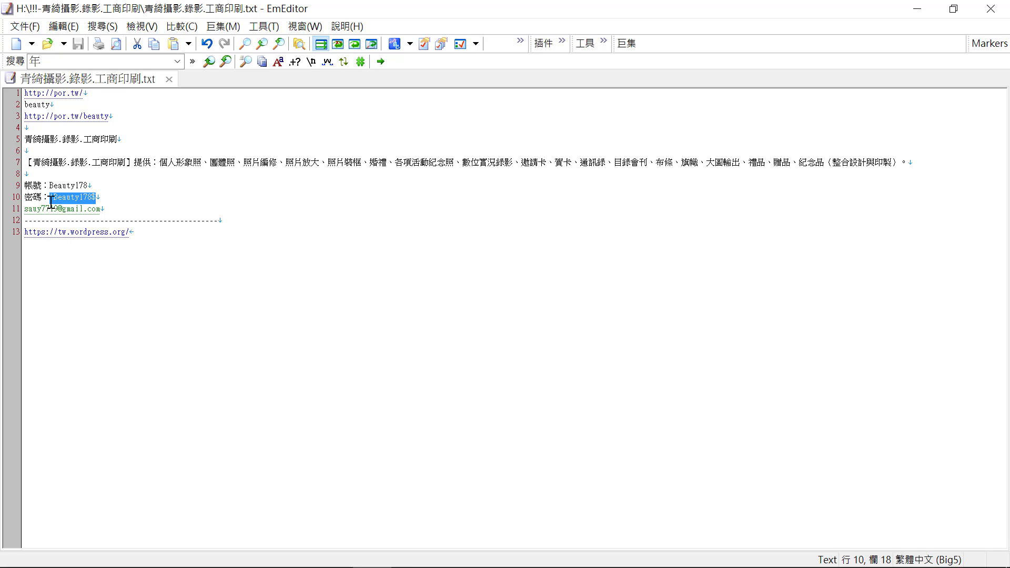
{"action": "left_click", "coordinate": [51, 199], "text": "shift"}
{"action": "right_click", "coordinate": [82, 198]}
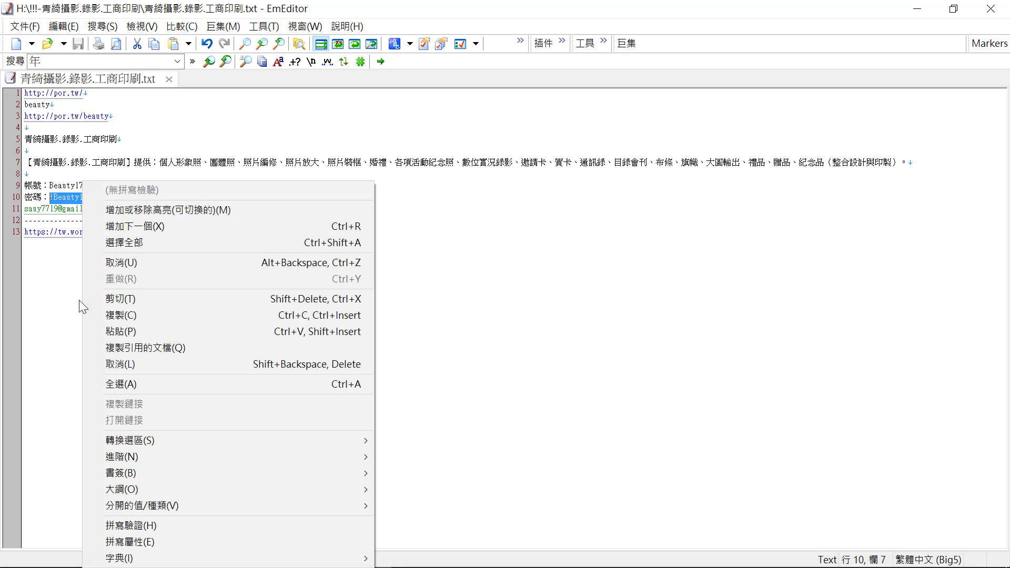
{"action": "left_click", "coordinate": [121, 315]}
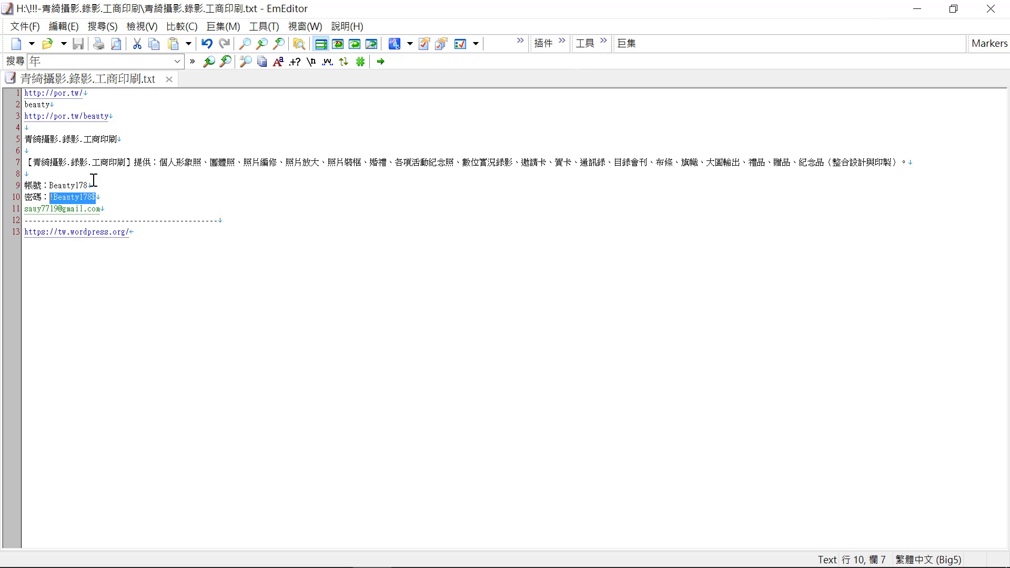
{"action": "left_click", "coordinate": [917, 8]}
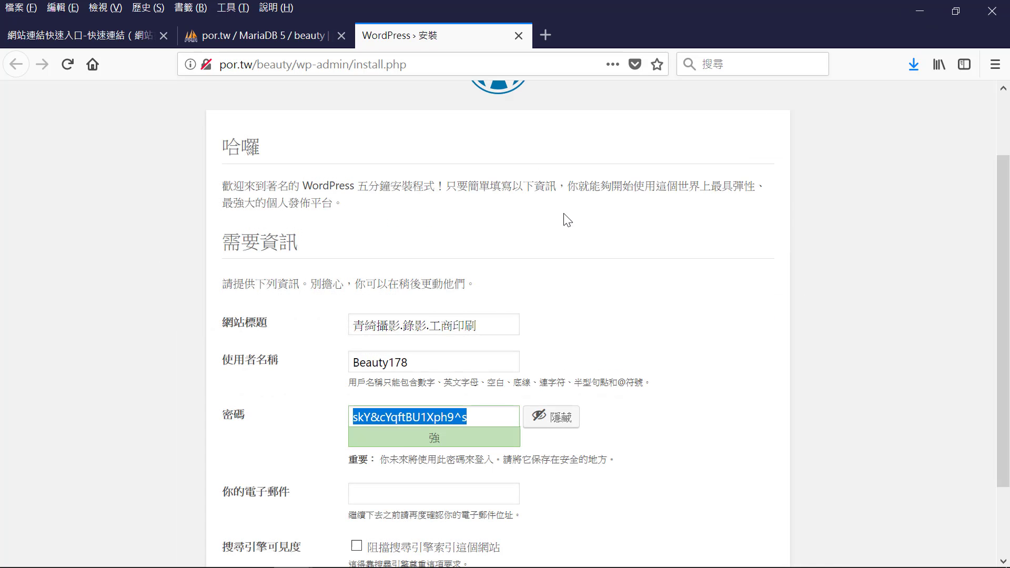
{"action": "right_click", "coordinate": [427, 417]}
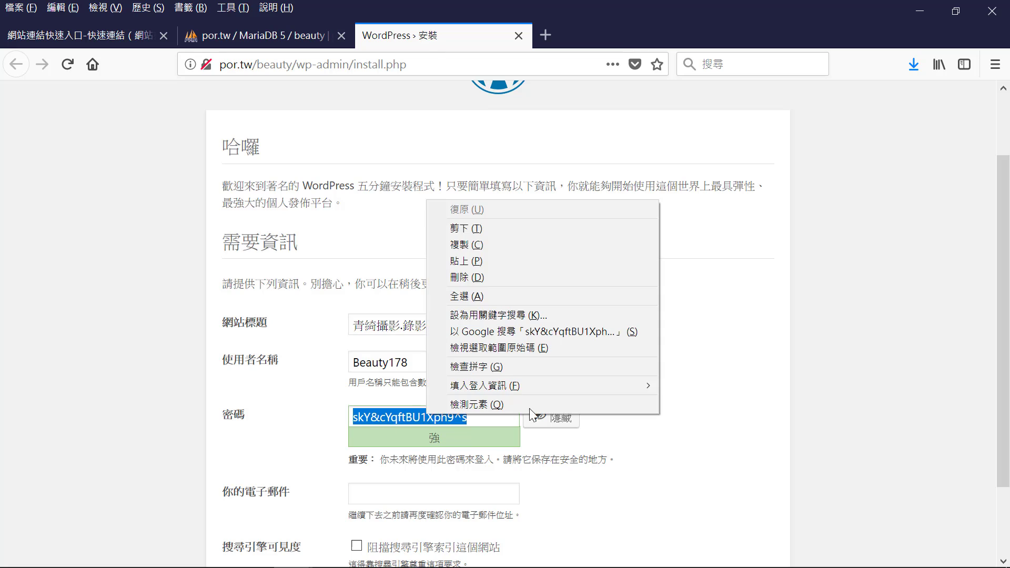
{"action": "left_click", "coordinate": [479, 266]}
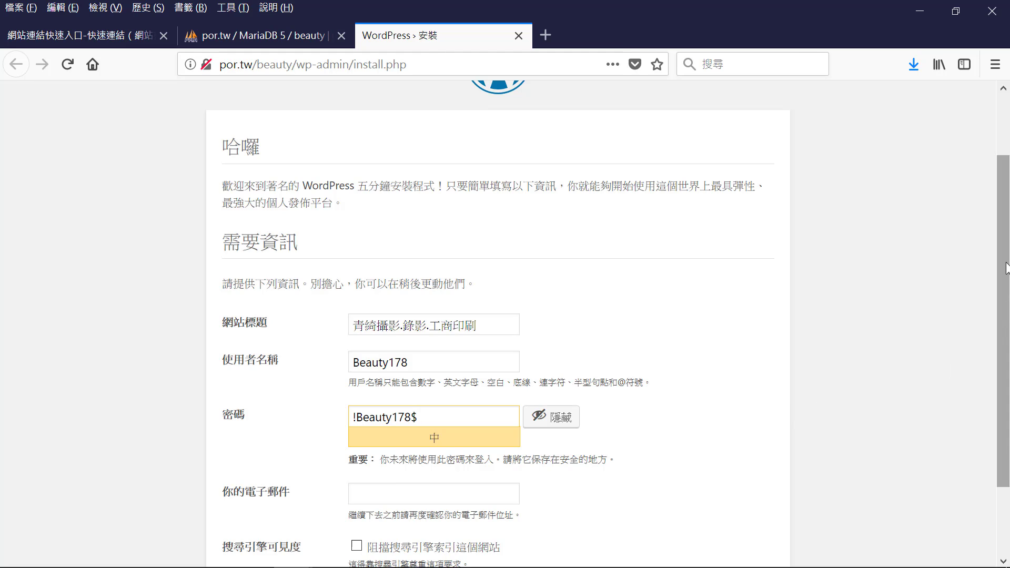
{"action": "left_click_drag", "start_coordinate": [1006, 269], "coordinate": [1006, 374]}
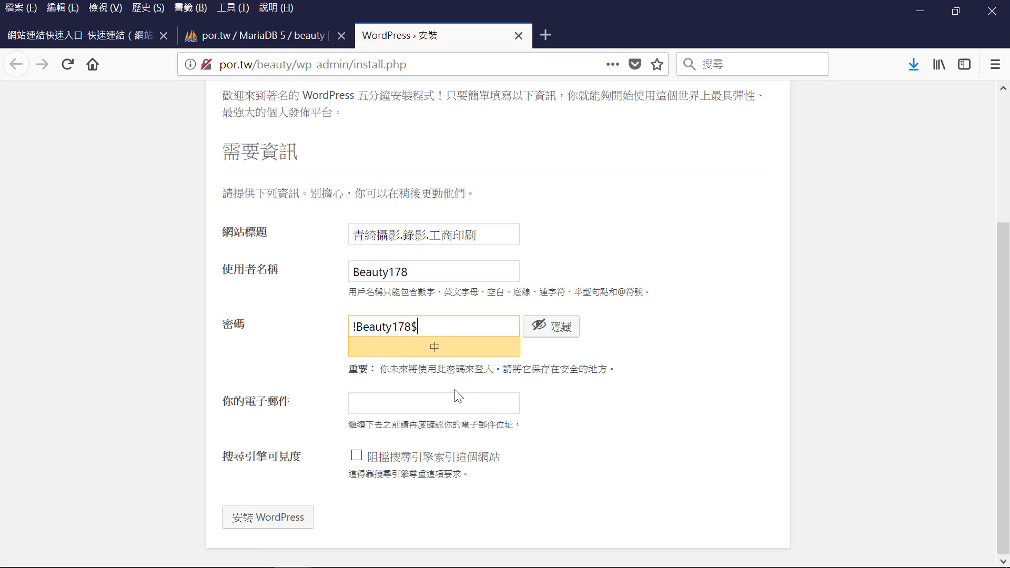
{"action": "triple_click", "coordinate": [379, 329]}
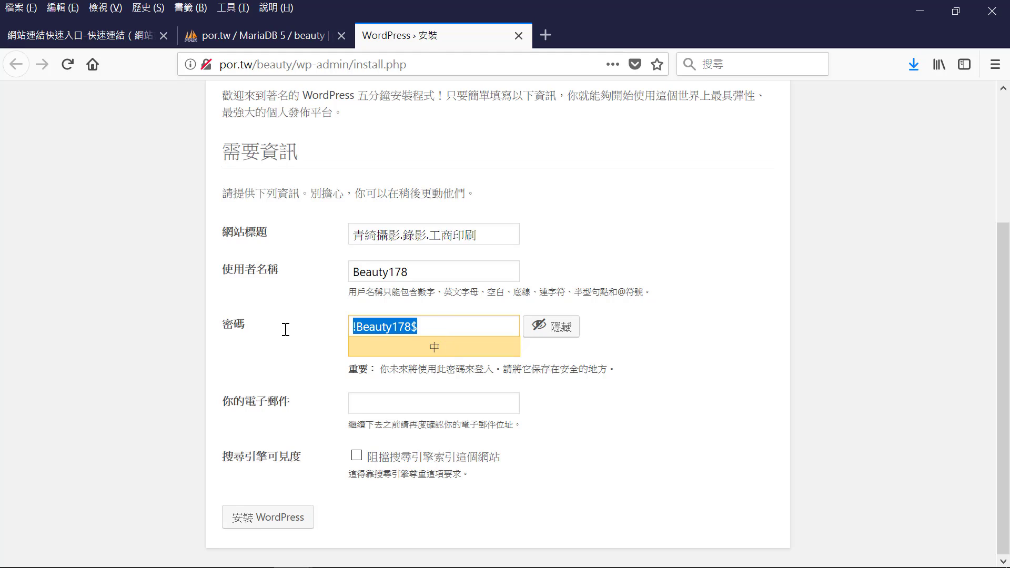
{"action": "left_click", "coordinate": [446, 327]}
{"action": "key", "text": "ctrl+a"}
{"action": "left_click", "coordinate": [476, 328]}
{"action": "left_click_drag", "start_coordinate": [476, 327], "coordinate": [302, 329]}
Step: Copy the e-mail address from the EmEditor notes and enter it in the installer's 你的電子郵件 field in the browser
{"action": "mouse_move", "coordinate": [358, 563]}
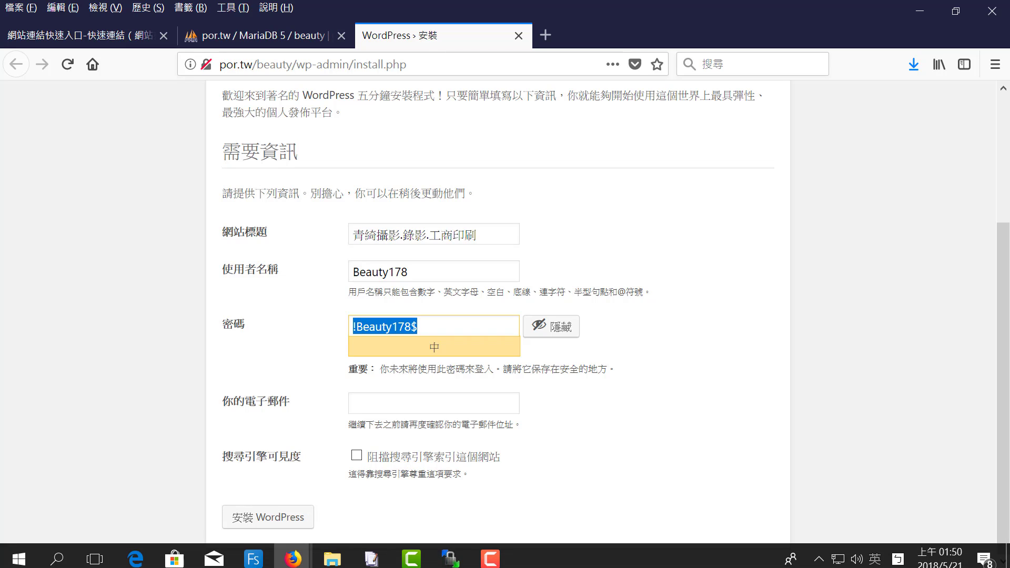
{"action": "left_click", "coordinate": [375, 558]}
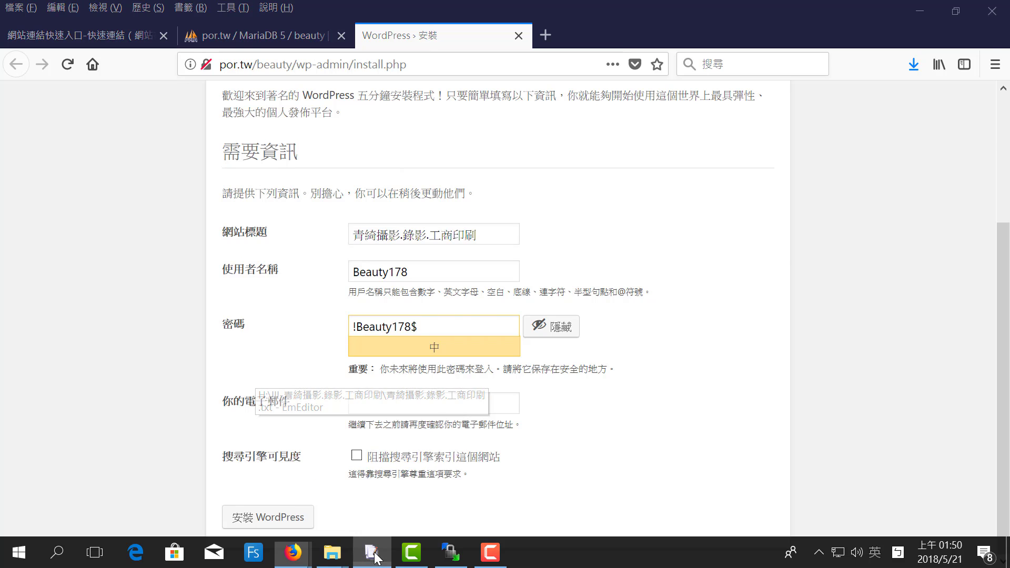
{"action": "left_click_drag", "start_coordinate": [111, 209], "coordinate": [3, 208]}
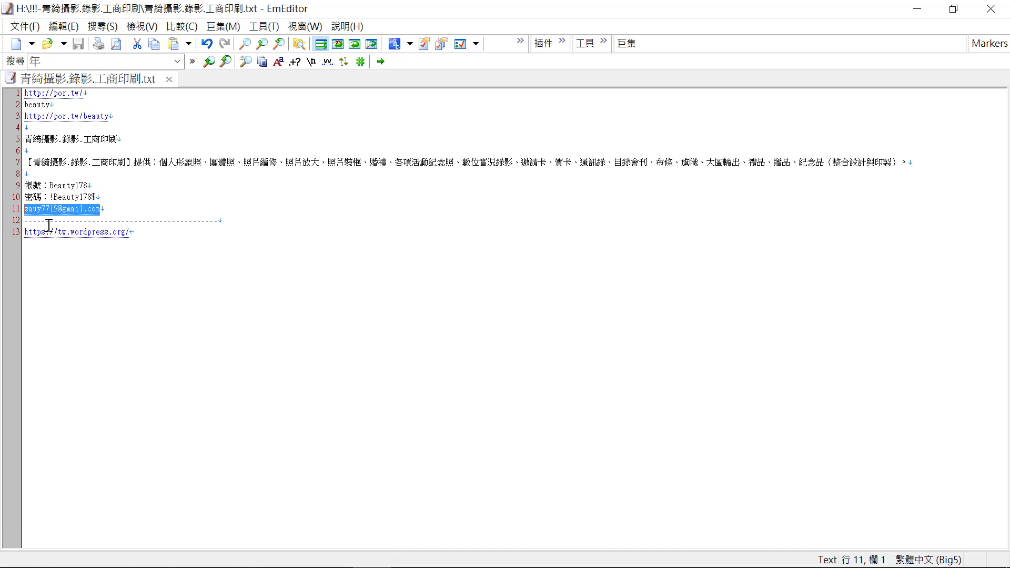
{"action": "left_click", "coordinate": [905, 12]}
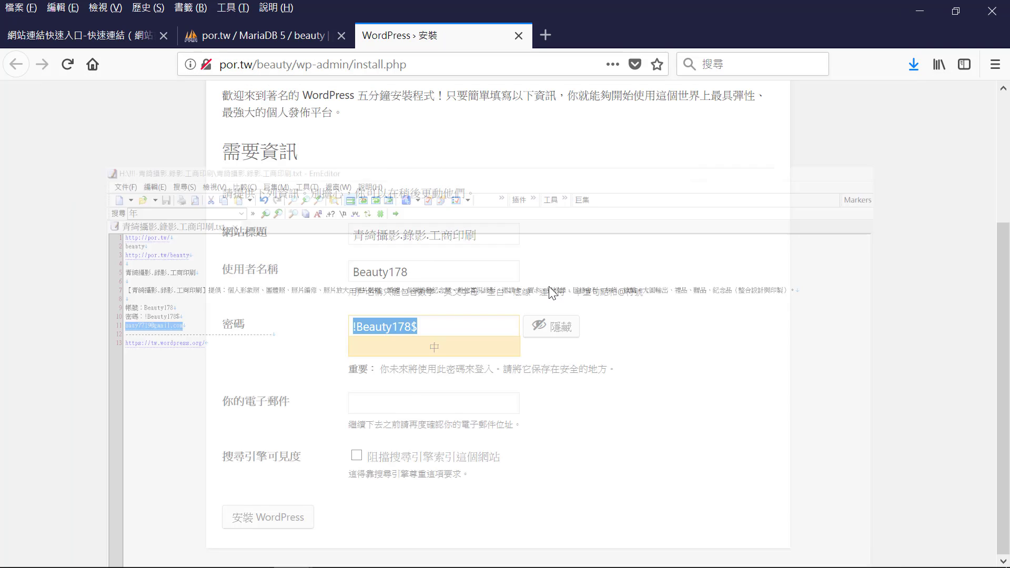
{"action": "left_click", "coordinate": [369, 400]}
{"action": "key", "text": "ctrl+v"}
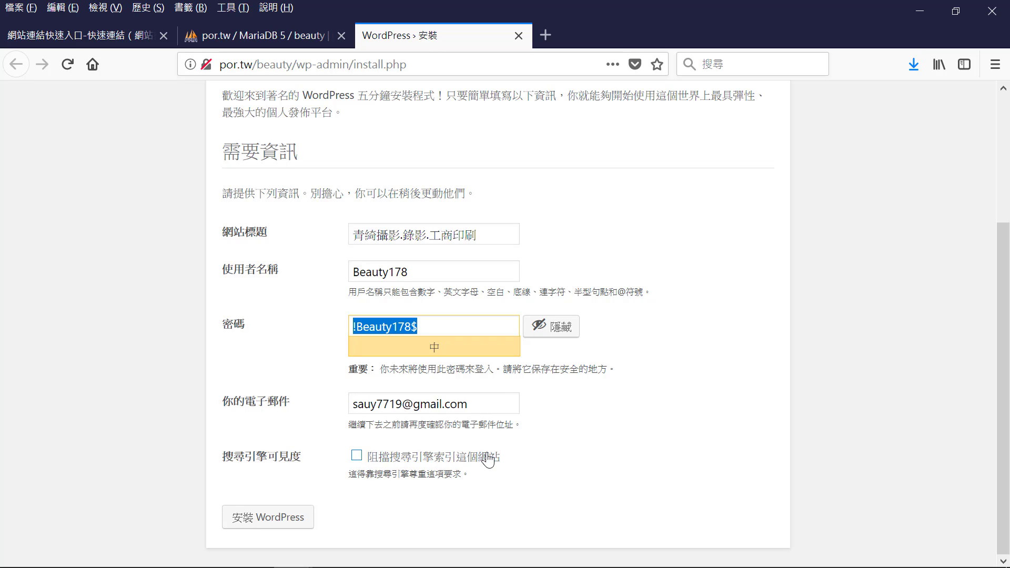
{"action": "left_click_drag", "start_coordinate": [481, 407], "coordinate": [347, 410]}
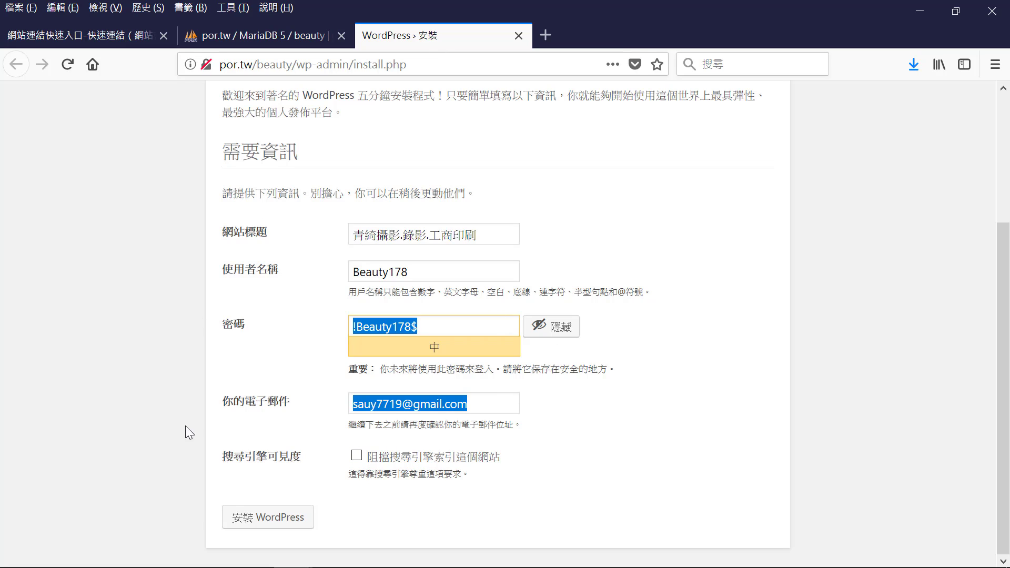
Step: Run the WordPress installation, save the site's login in the browser, and continue to the login page
{"action": "left_click", "coordinate": [245, 521]}
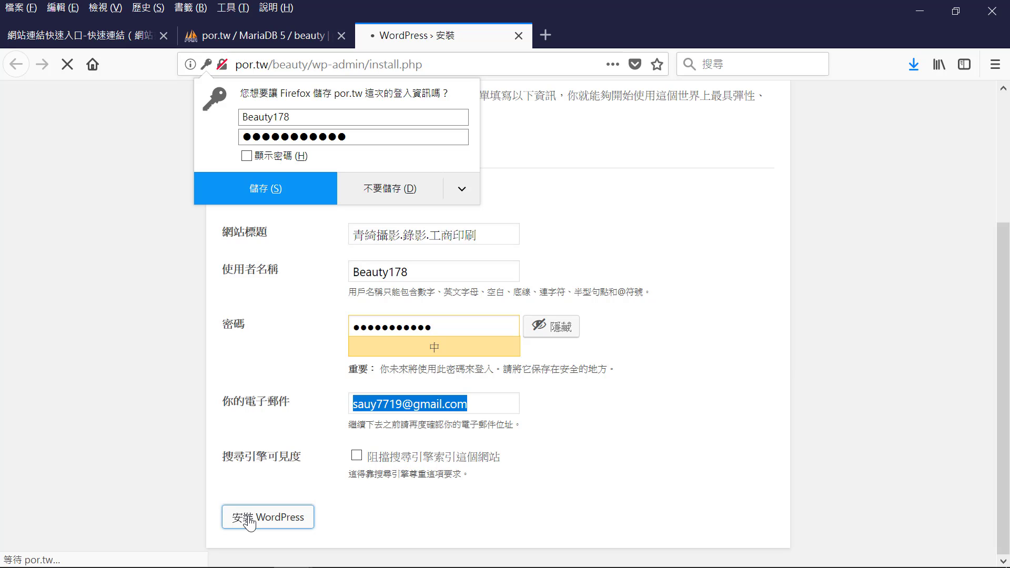
{"action": "left_click", "coordinate": [222, 195]}
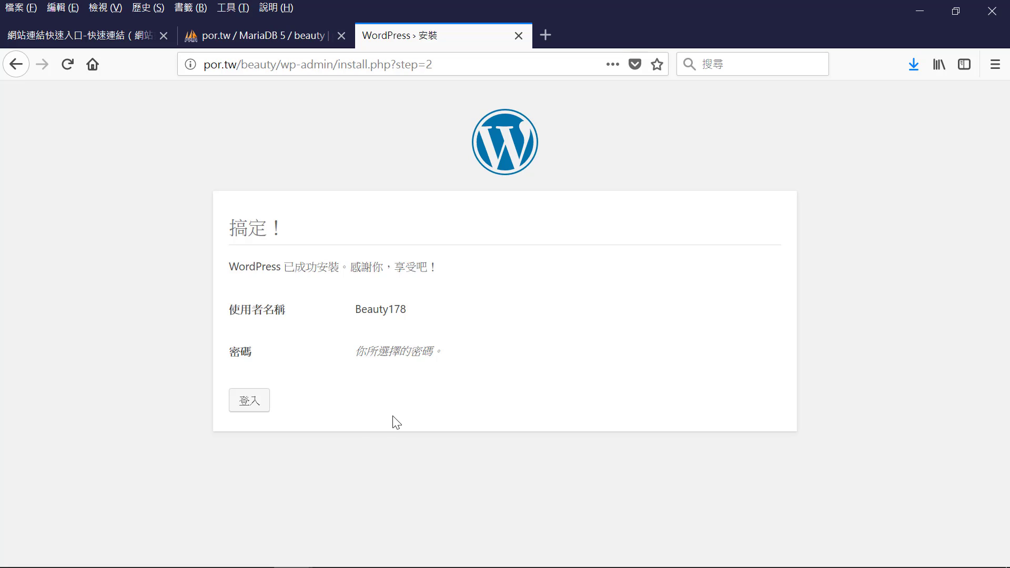
{"action": "left_click", "coordinate": [247, 401]}
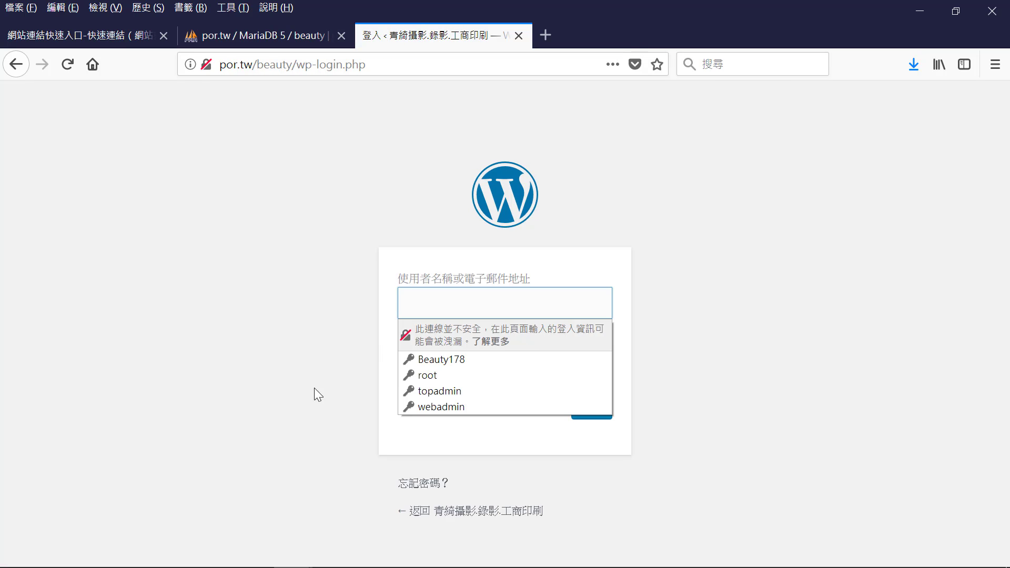
Step: Log in to the new site with the saved username and account password, with 記住我 enabled
{"action": "left_click", "coordinate": [428, 360]}
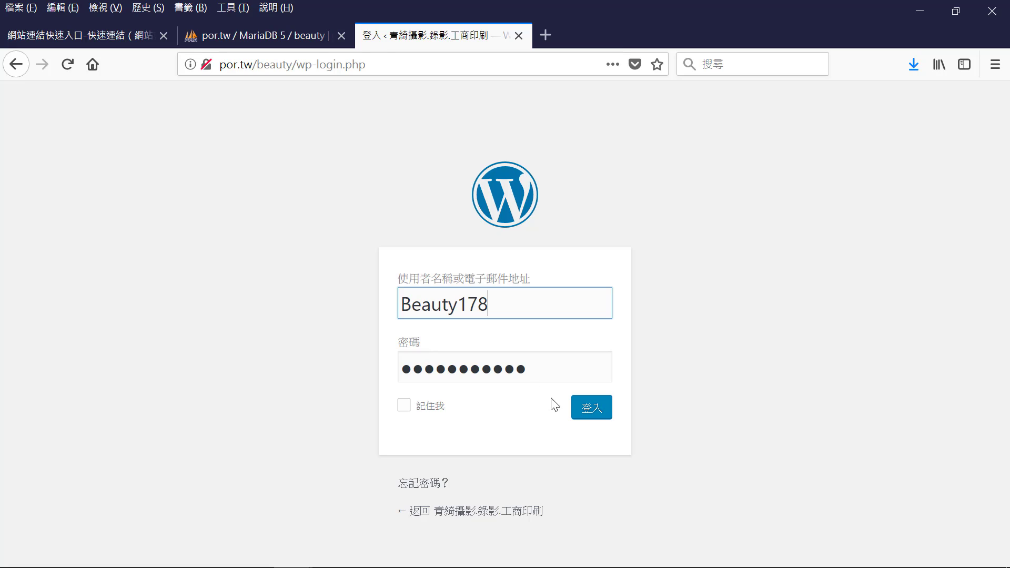
{"action": "left_click", "coordinate": [403, 406]}
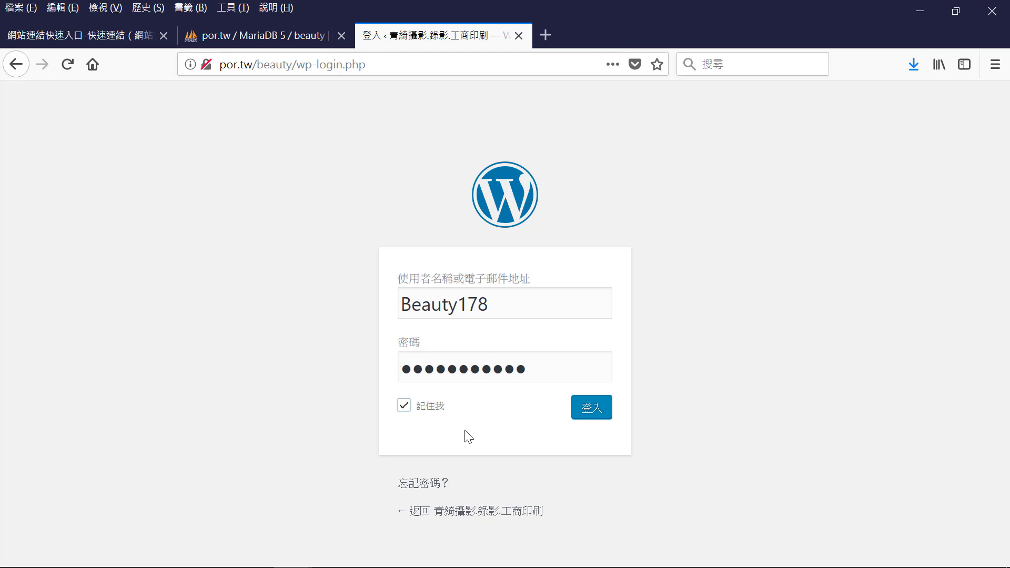
{"action": "left_click", "coordinate": [583, 413]}
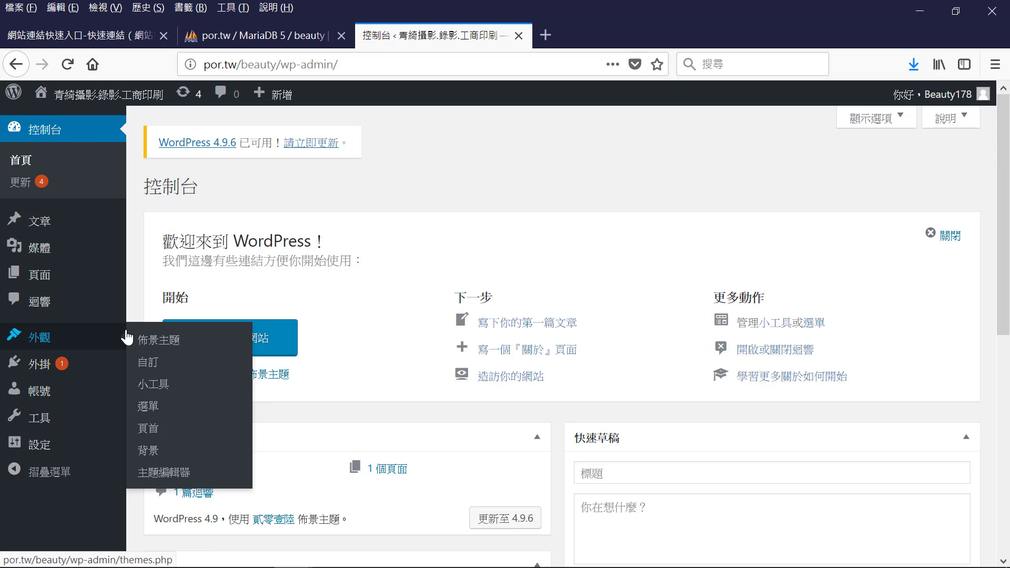
Step: Open the site's general settings and examine the site title (網站標題) and tagline (標語) fields
{"action": "left_click", "coordinate": [34, 450]}
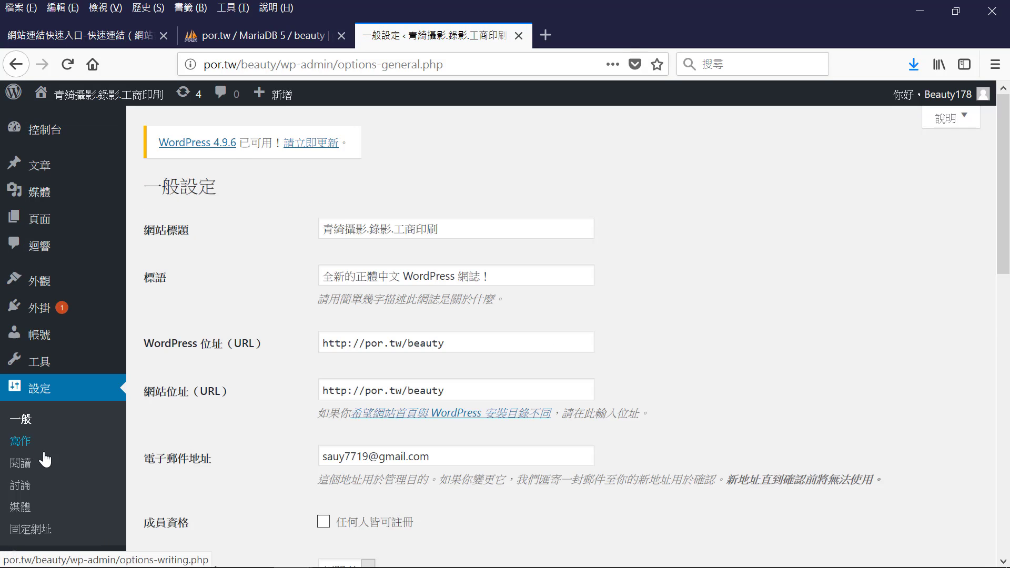
{"action": "left_click", "coordinate": [479, 226]}
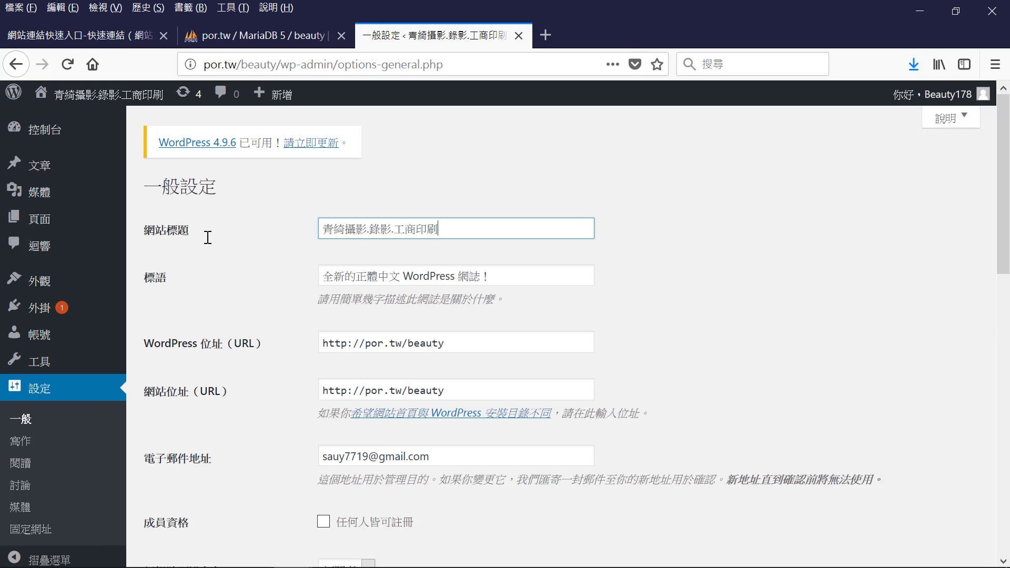
{"action": "key", "text": "ctrl+a"}
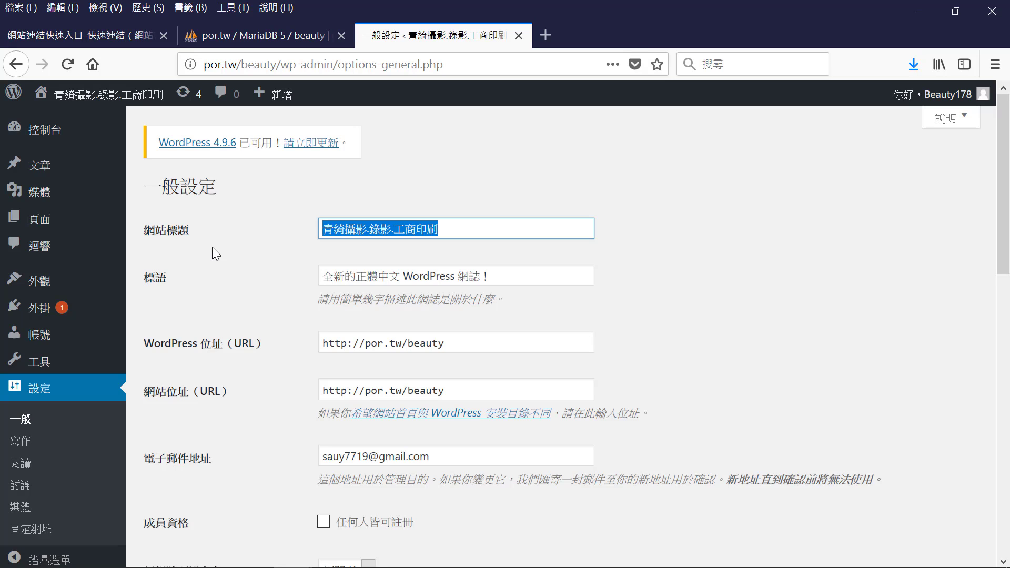
{"action": "mouse_move", "coordinate": [79, 100]}
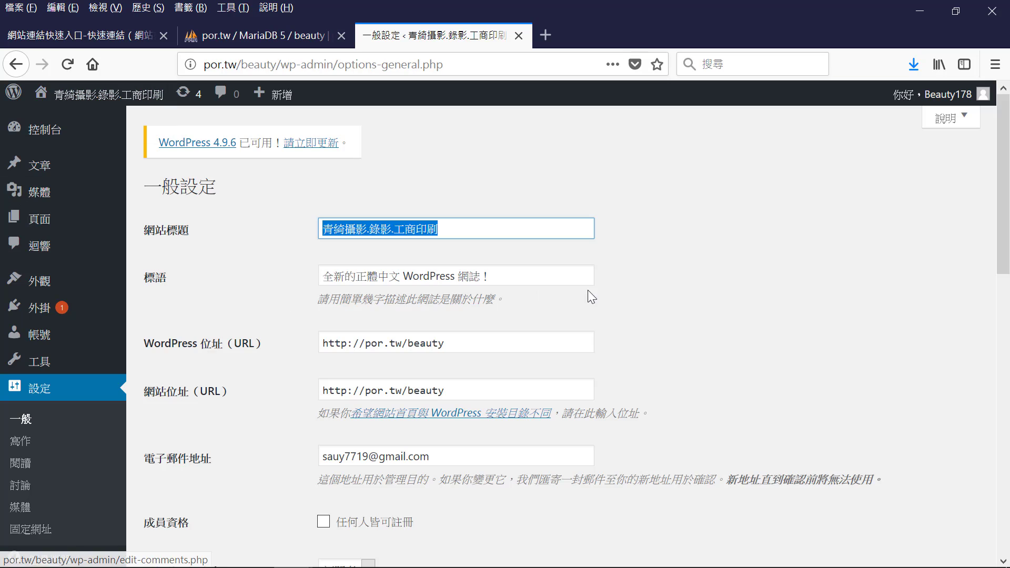
{"action": "left_click_drag", "start_coordinate": [532, 271], "coordinate": [285, 285]}
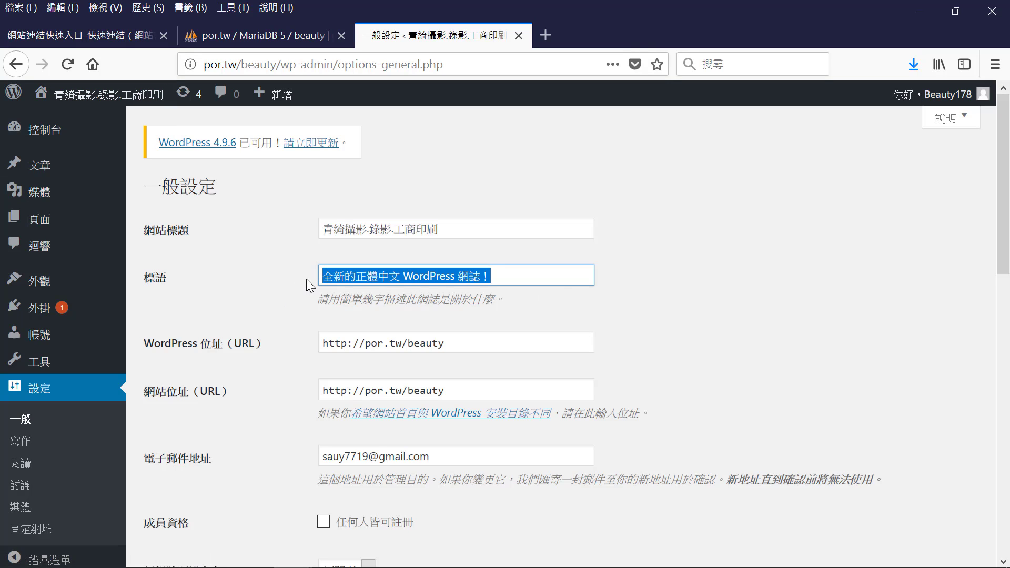
{"action": "left_click_drag", "start_coordinate": [509, 278], "coordinate": [296, 278]}
{"action": "left_click_drag", "start_coordinate": [505, 274], "coordinate": [247, 273]}
{"action": "left_click", "coordinate": [250, 270]}
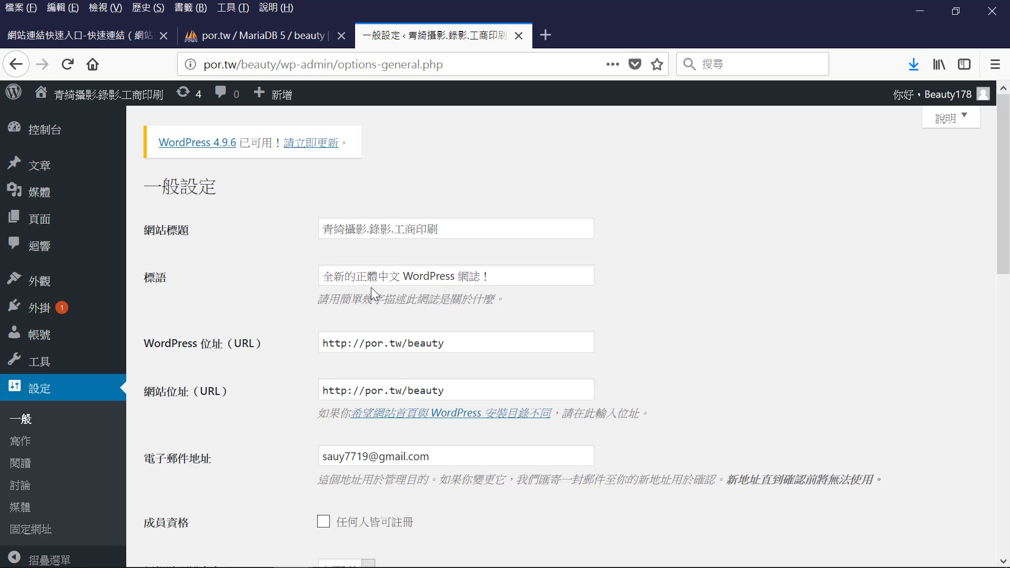
{"action": "left_click", "coordinate": [506, 279]}
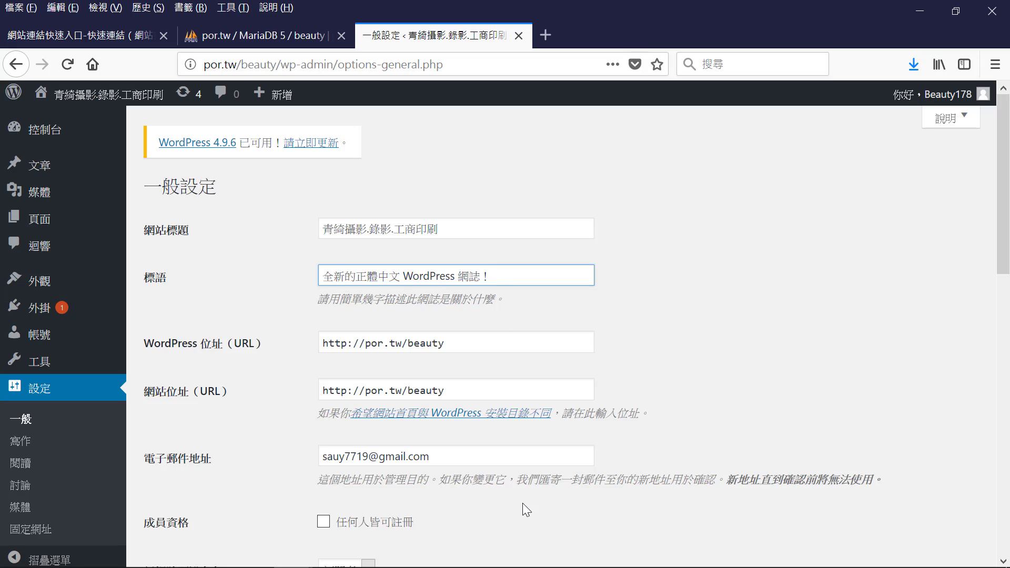
Step: Switch to the EmEditor notes, copy the full line starting with 【青綺攝影.錄影.工商印刷】提供, and return to the browser
{"action": "left_click", "coordinate": [371, 553]}
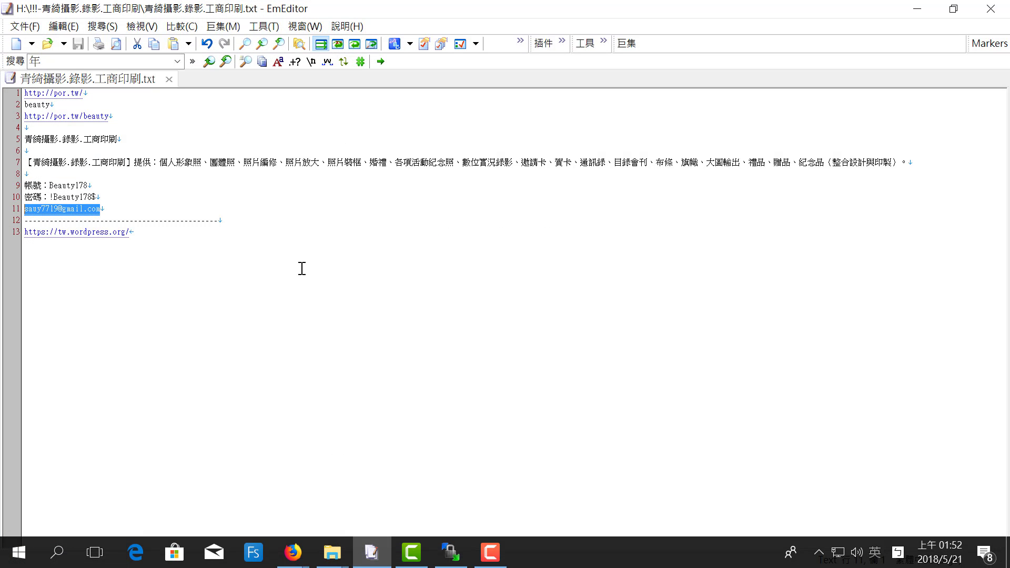
{"action": "left_click_drag", "start_coordinate": [920, 163], "coordinate": [23, 163]}
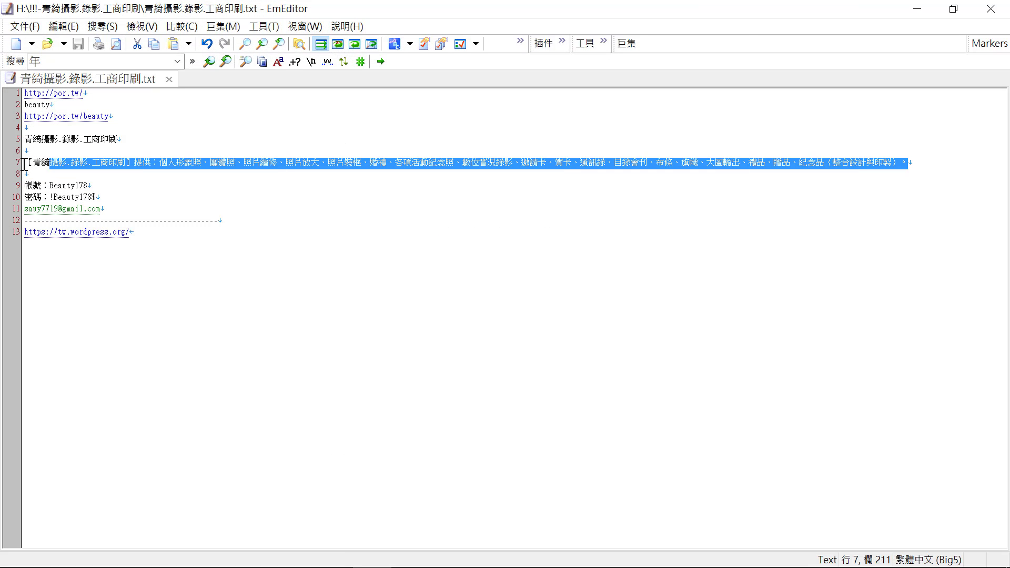
{"action": "right_click", "coordinate": [71, 163]}
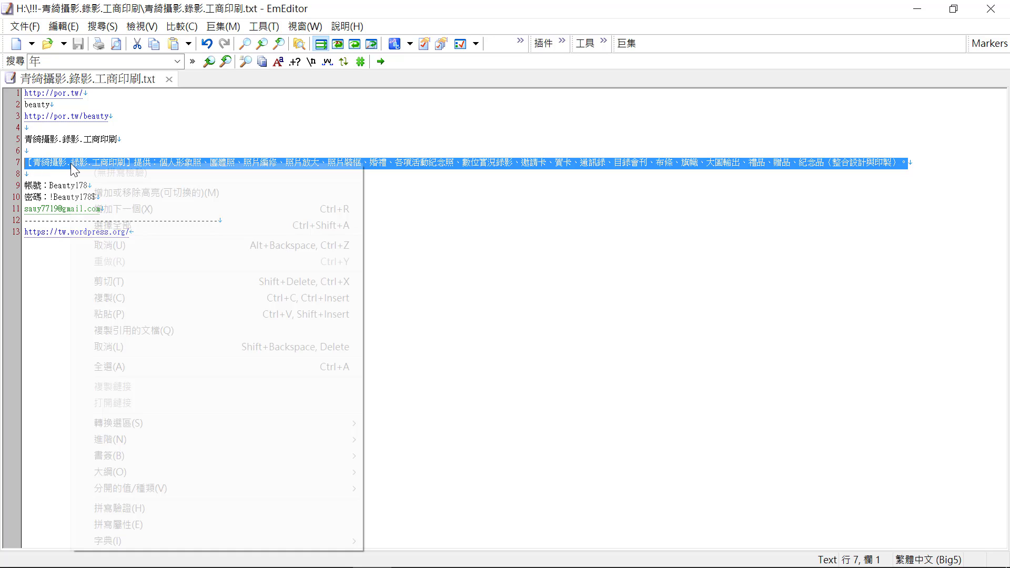
{"action": "left_click", "coordinate": [101, 298]}
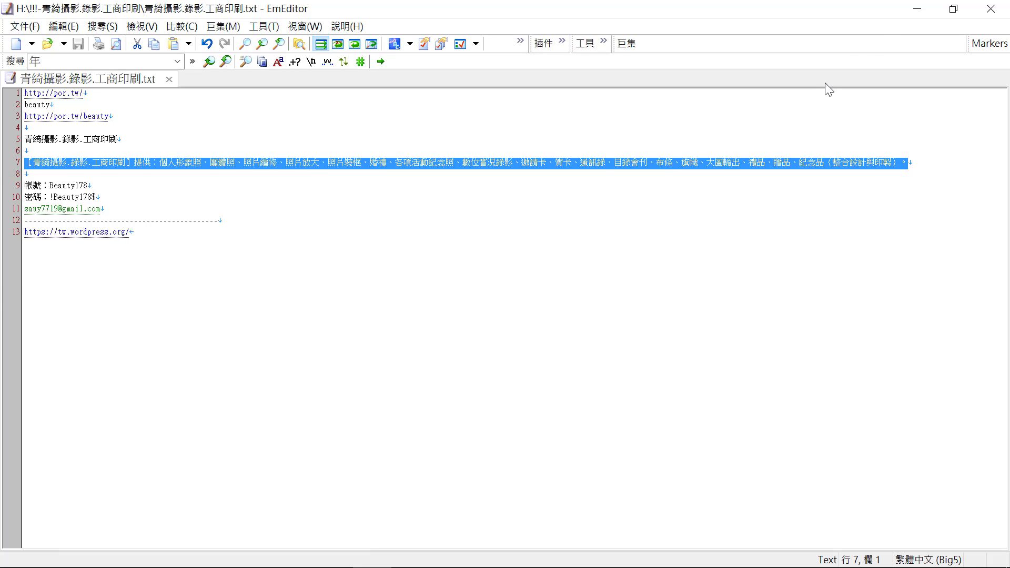
{"action": "left_click", "coordinate": [910, 7]}
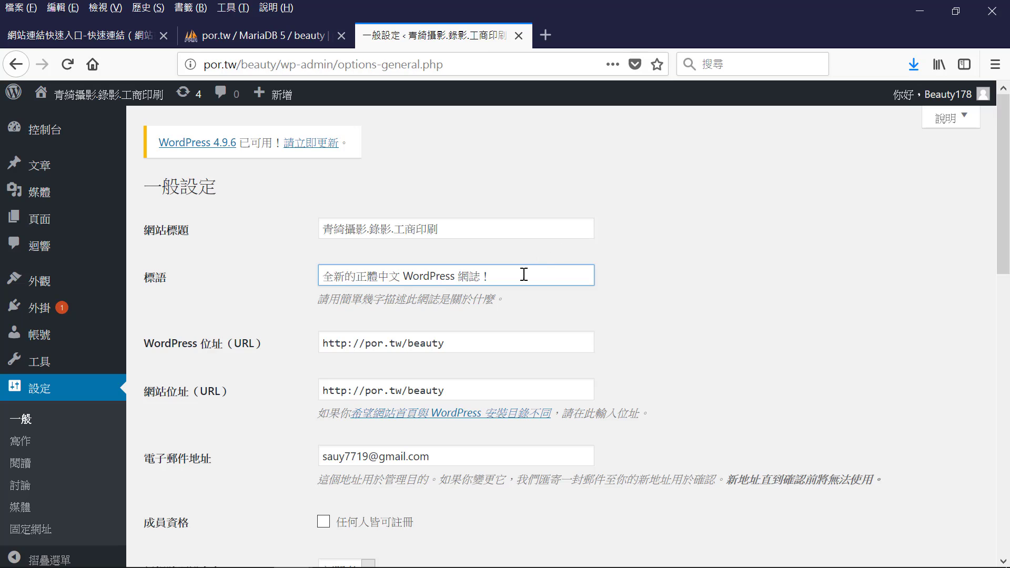
Step: Replace the tagline (標語) with the copied 【青綺攝影.錄影.工商印刷】 service description and save the general settings
{"action": "left_click_drag", "start_coordinate": [523, 275], "coordinate": [267, 273]}
{"action": "key", "text": "ctrl+v"}
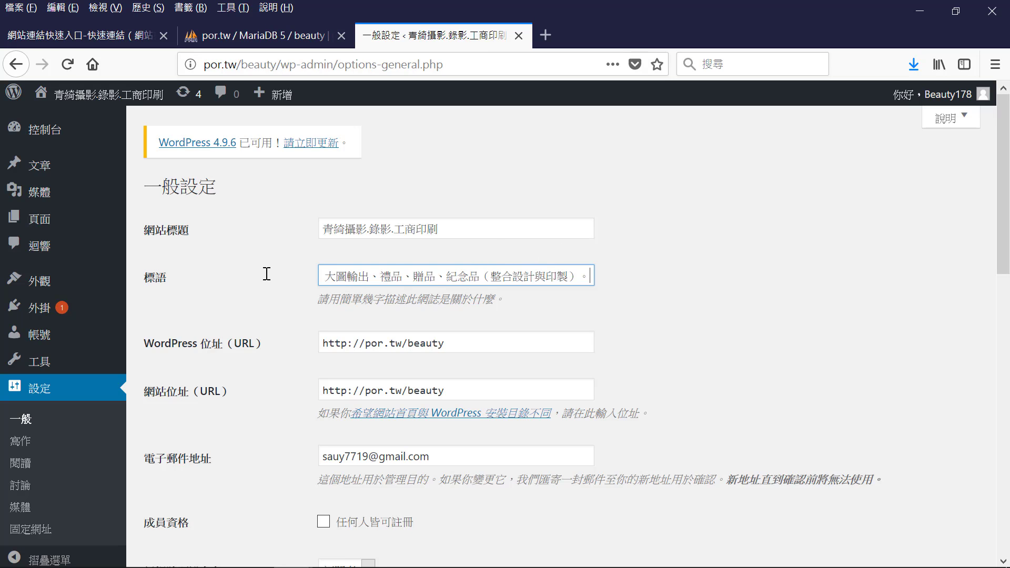
{"action": "left_click", "coordinate": [734, 264]}
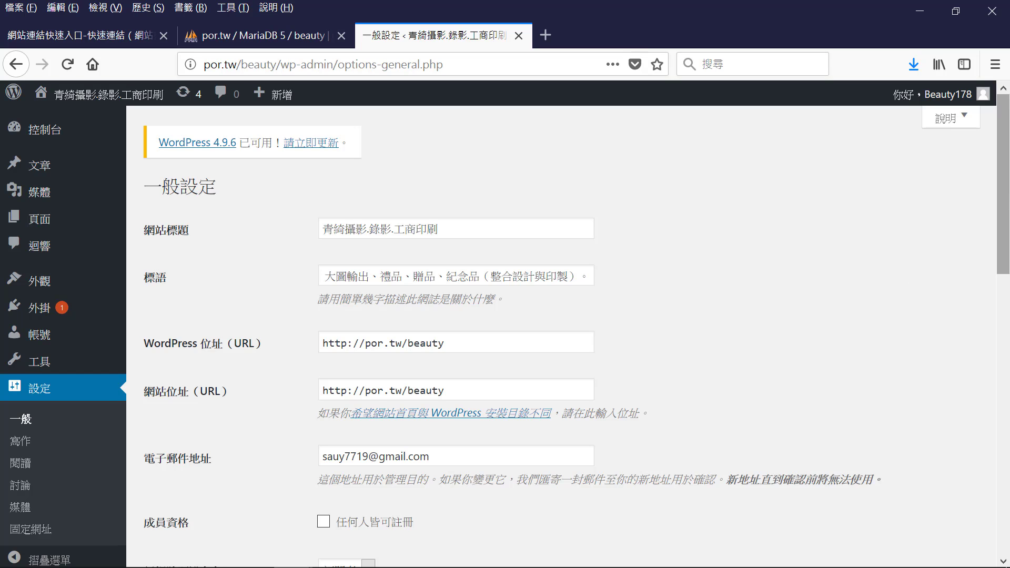
{"action": "left_click_drag", "start_coordinate": [1006, 184], "coordinate": [1007, 546]}
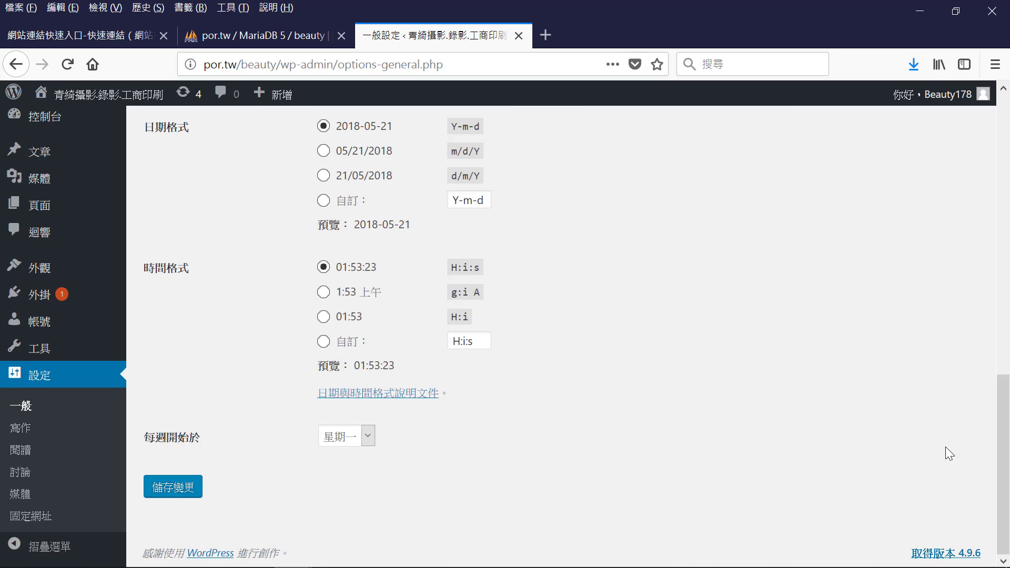
{"action": "left_click", "coordinate": [172, 487]}
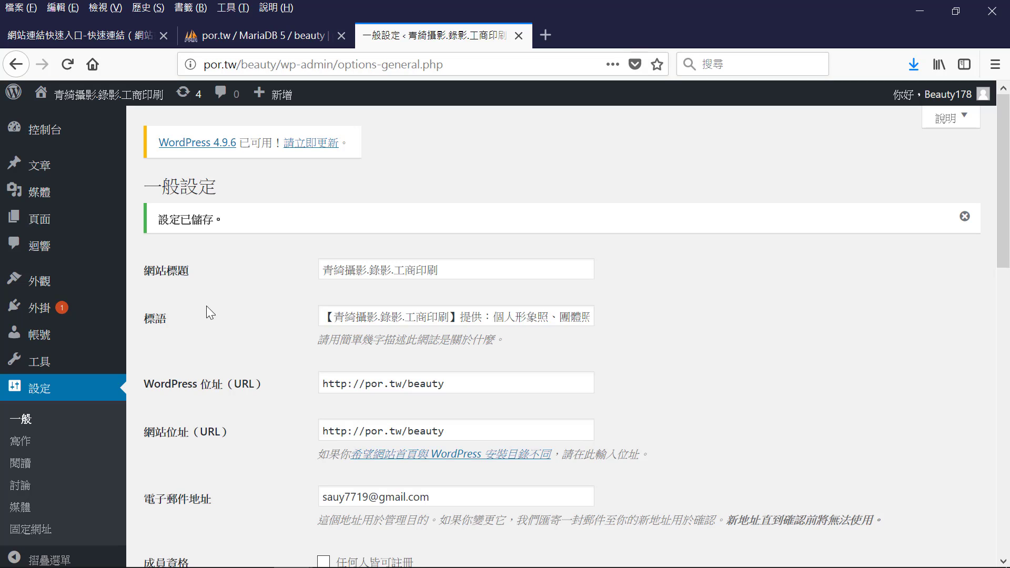
Step: Visit the site's front page to check its title and tagline, and open the sample post "Hello world! 哈囉！" to examine it
{"action": "mouse_move", "coordinate": [46, 182]}
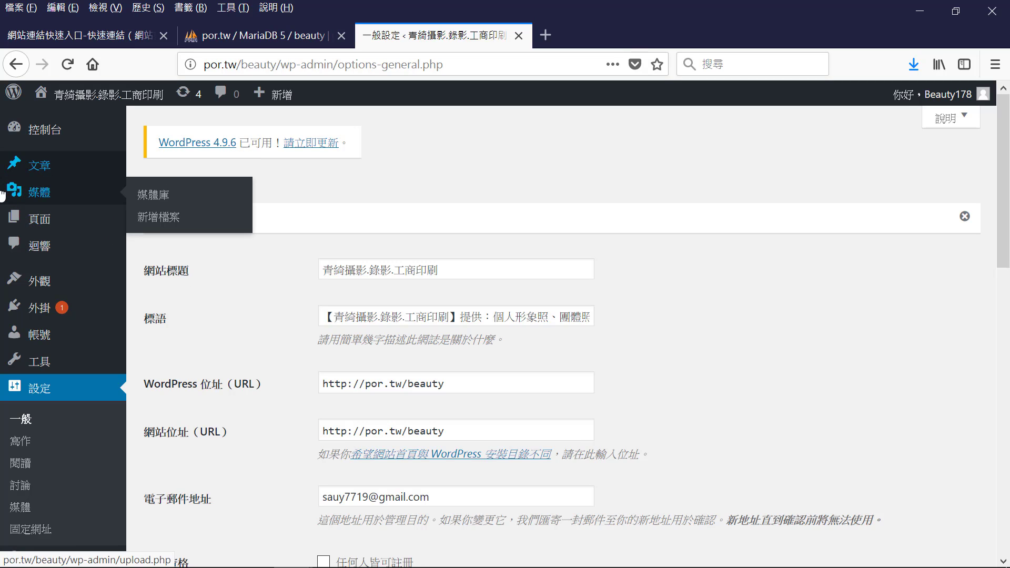
{"action": "mouse_move", "coordinate": [33, 141]}
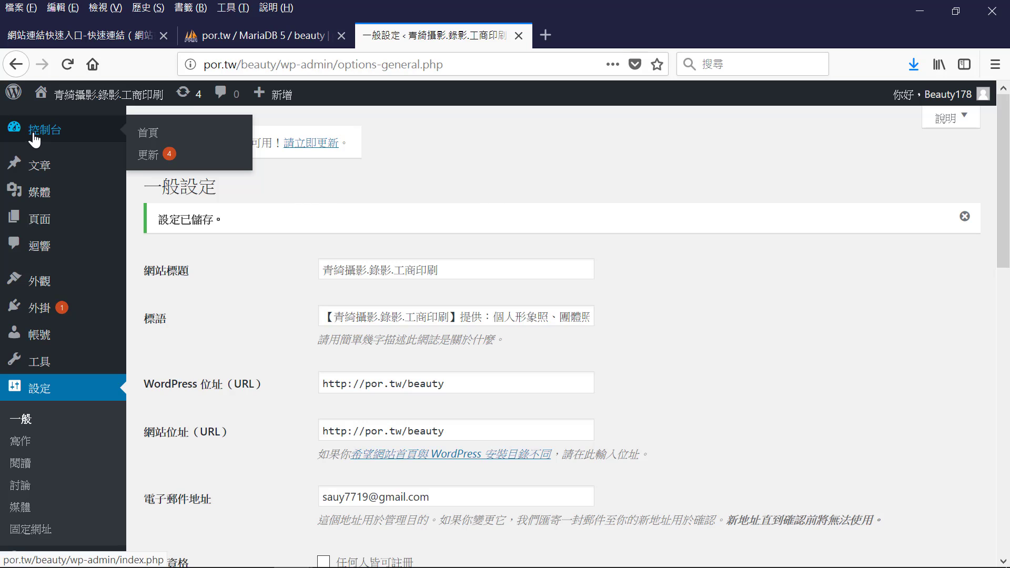
{"action": "mouse_move", "coordinate": [92, 108]}
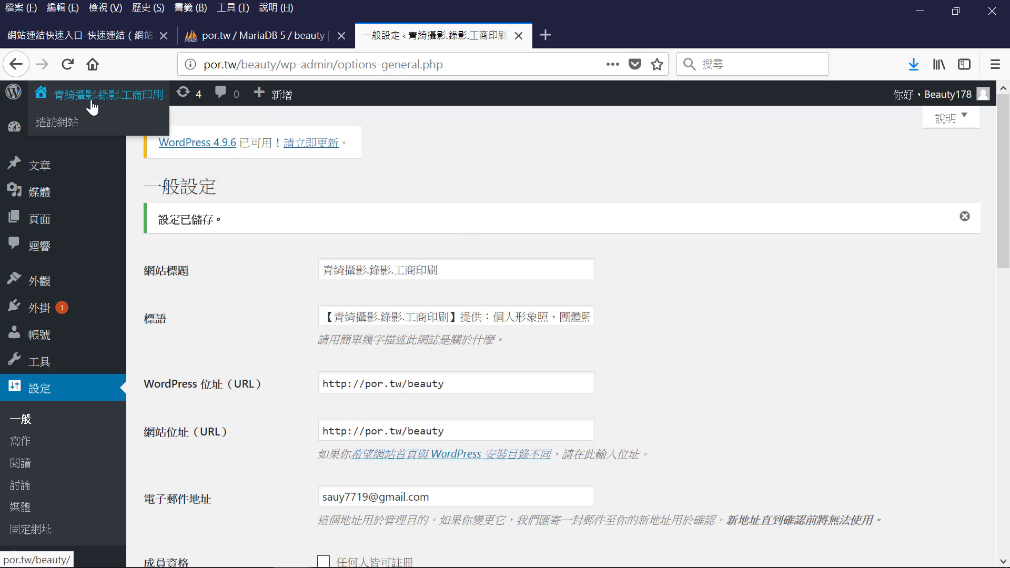
{"action": "left_click", "coordinate": [92, 105]}
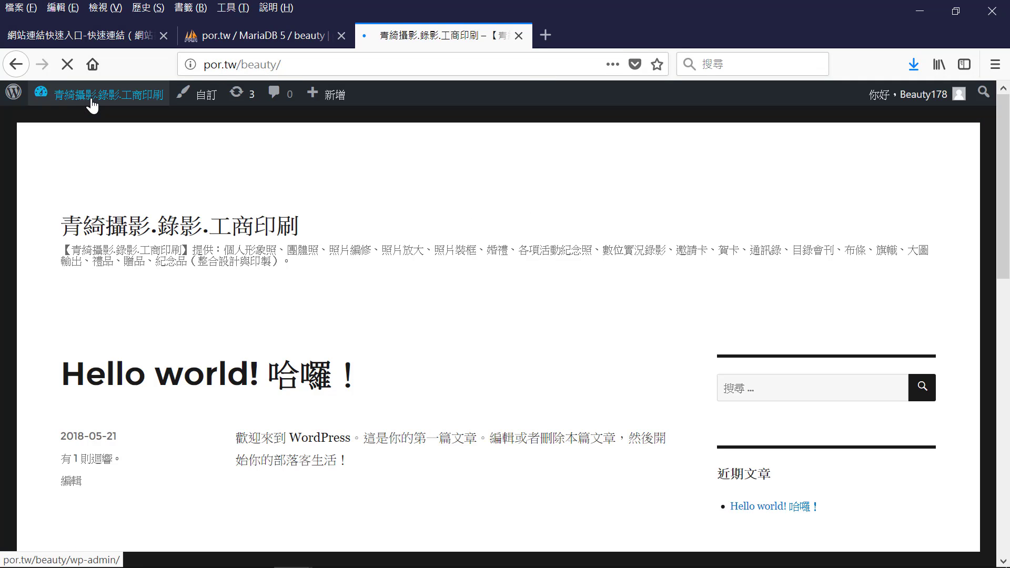
{"action": "left_click_drag", "start_coordinate": [367, 377], "coordinate": [58, 380]}
{"action": "left_click", "coordinate": [299, 379]}
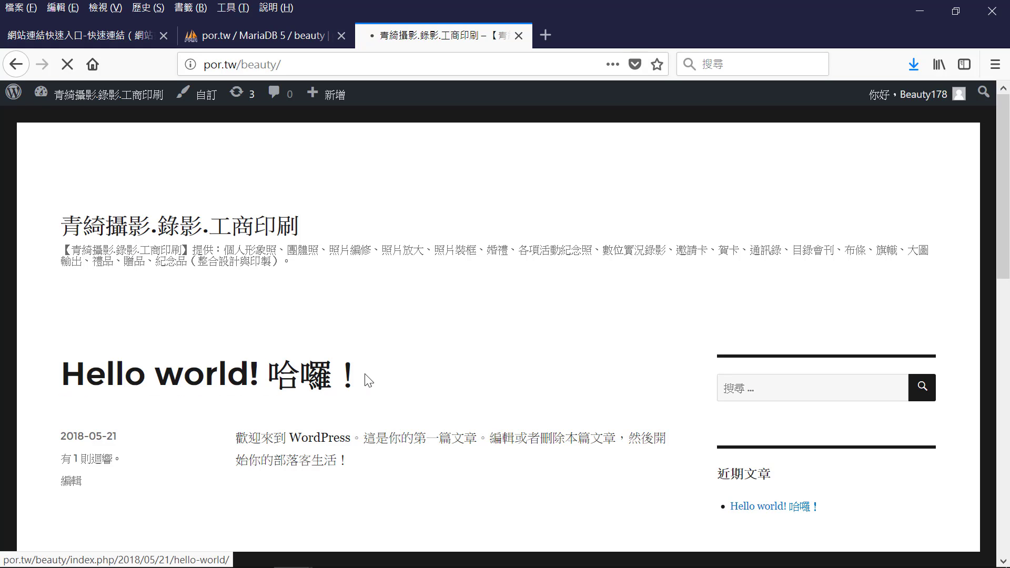
{"action": "left_click_drag", "start_coordinate": [363, 377], "coordinate": [67, 382]}
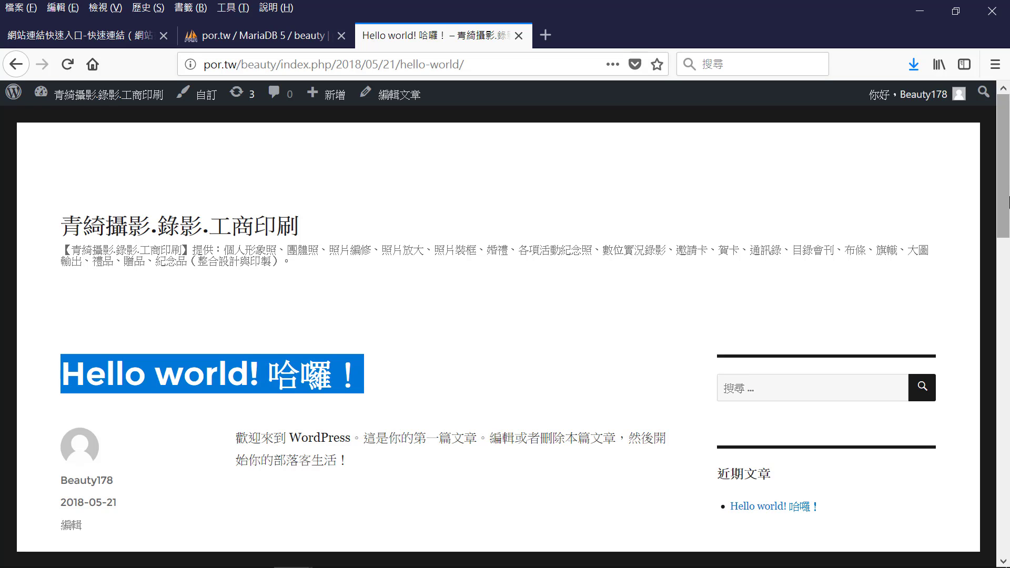
{"action": "mouse_move", "coordinate": [1008, 175]}
{"action": "left_mouse_down"}
{"action": "mouse_move", "coordinate": [1009, 251]}
{"action": "mouse_move", "coordinate": [1008, 192]}
{"action": "left_mouse_up"}
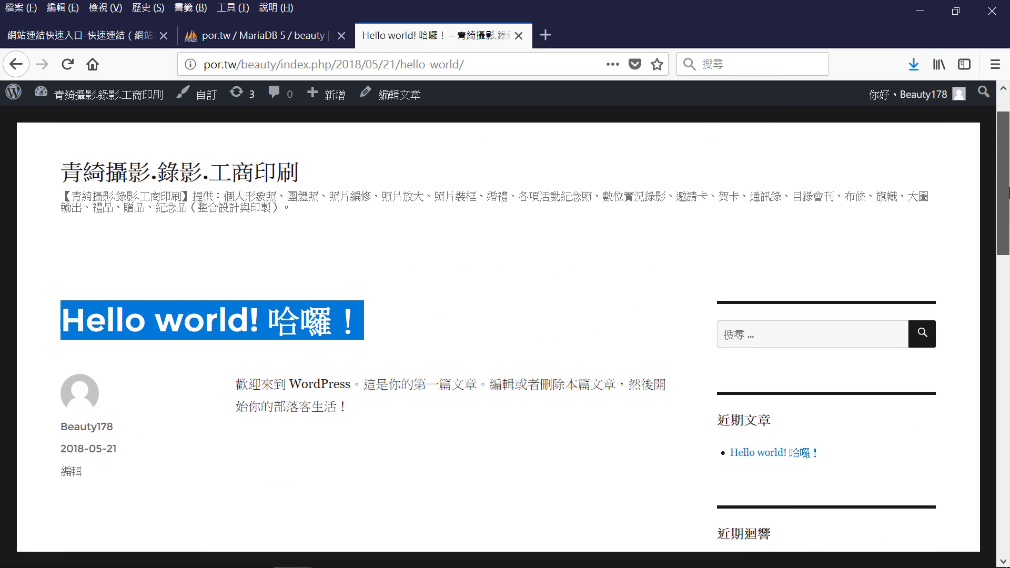
{"action": "left_click", "coordinate": [352, 323]}
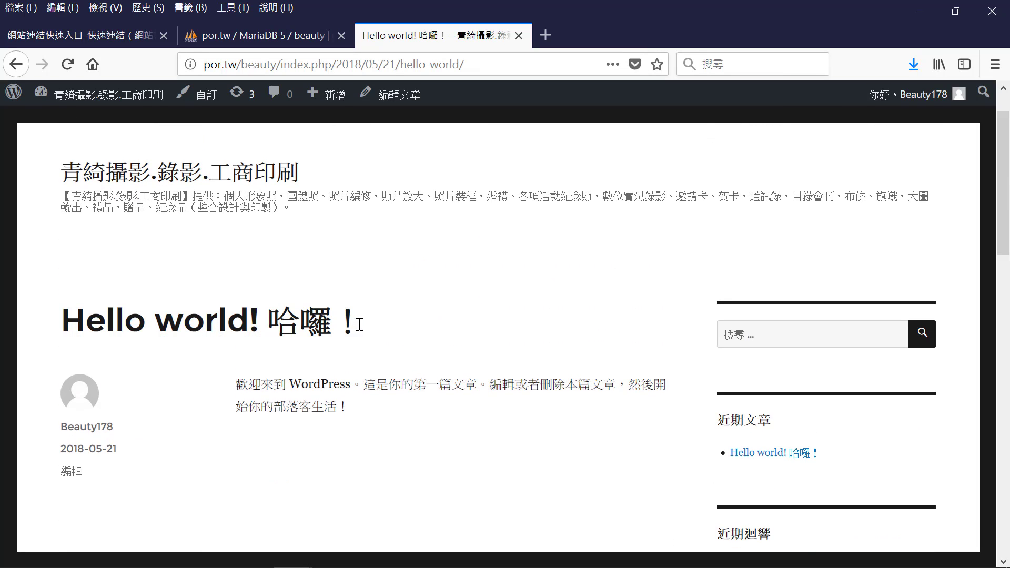
{"action": "left_click_drag", "start_coordinate": [353, 322], "coordinate": [61, 323]}
{"action": "left_click", "coordinate": [424, 323]}
{"action": "left_click_drag", "start_coordinate": [360, 332], "coordinate": [68, 298]}
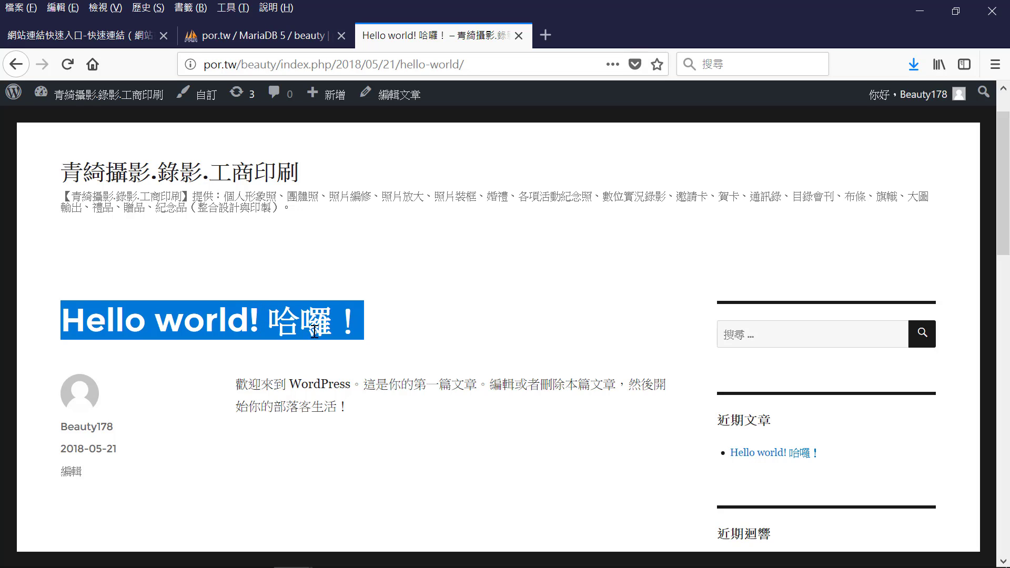
Step: Return to the site's administration and move the sample post "Hello world! 哈囉！" to the trash
{"action": "left_click", "coordinate": [62, 104]}
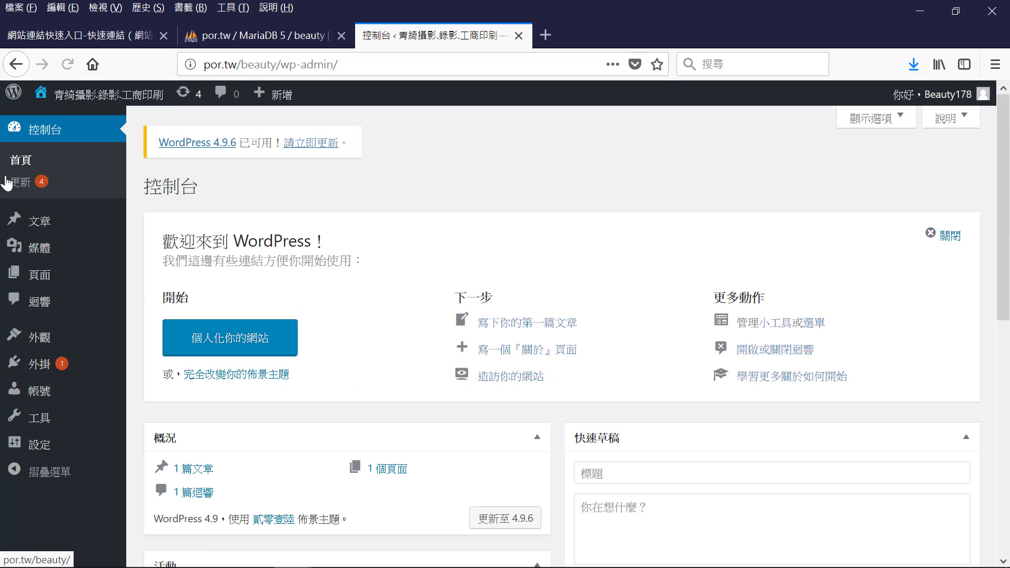
{"action": "mouse_move", "coordinate": [42, 251]}
{"action": "left_click", "coordinate": [40, 224]}
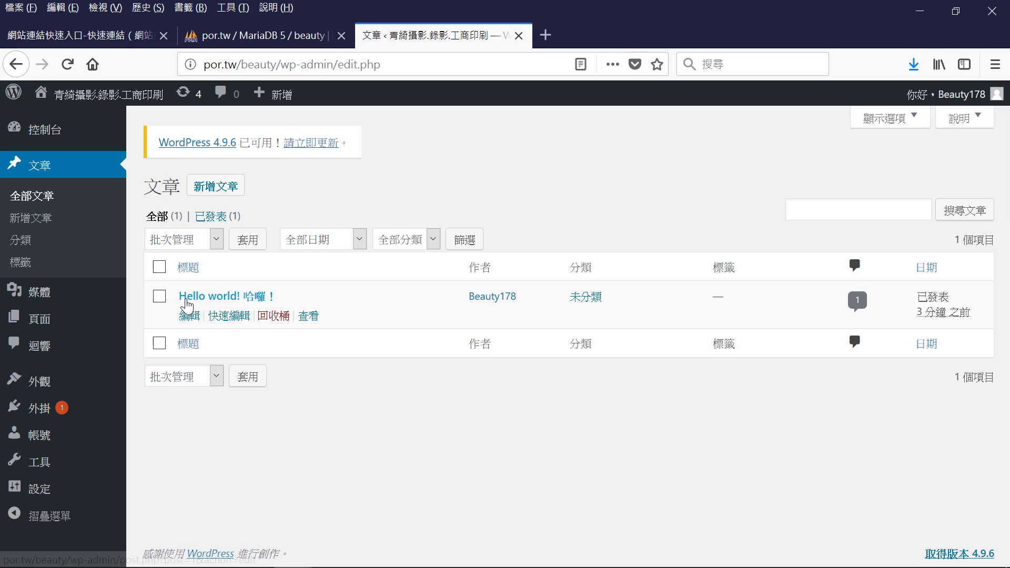
{"action": "left_click", "coordinate": [159, 267]}
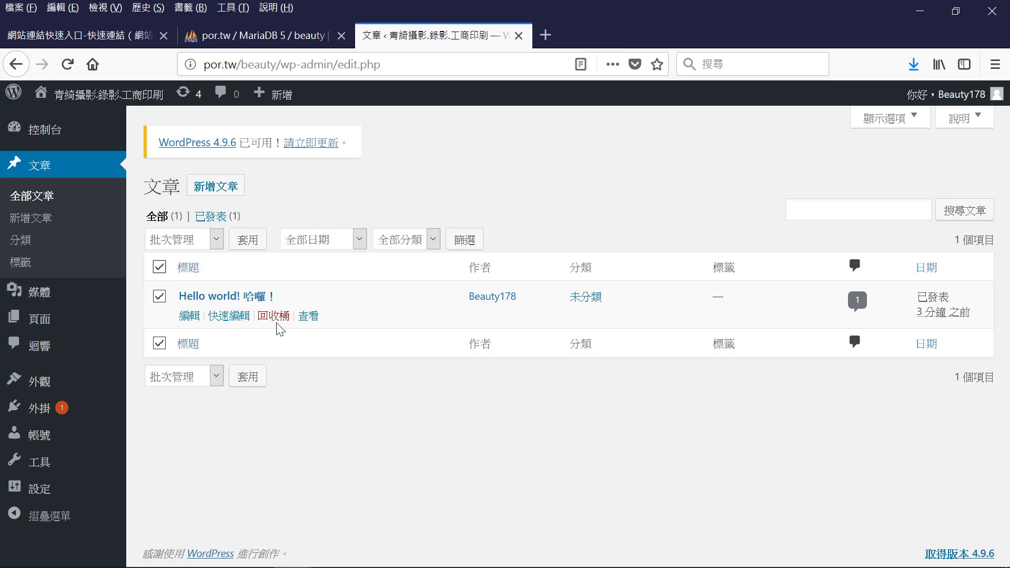
{"action": "left_click", "coordinate": [274, 318]}
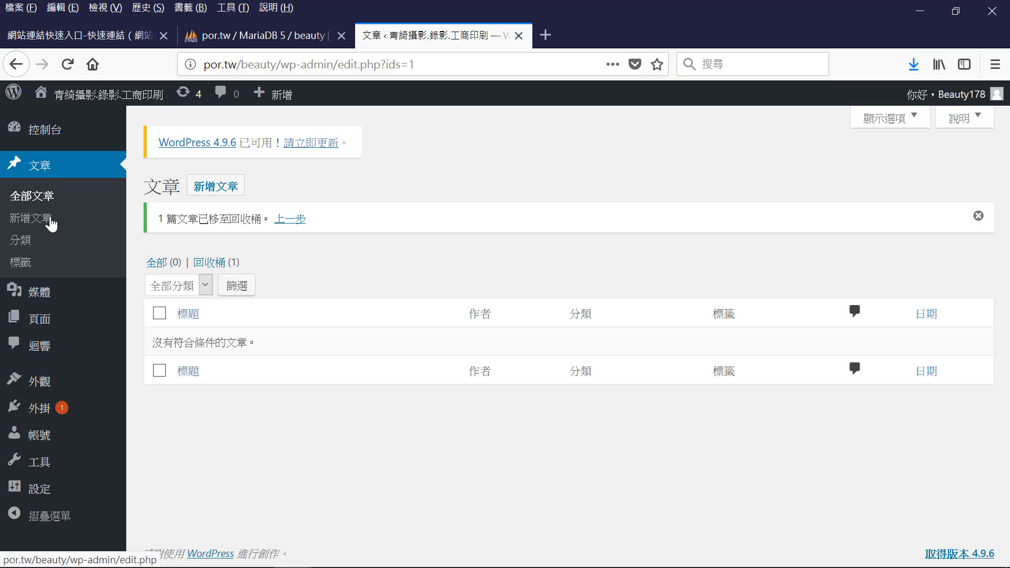
Step: Check the post categories (分類), and move the sample page 範例頁面 to the trash
{"action": "left_click", "coordinate": [25, 245]}
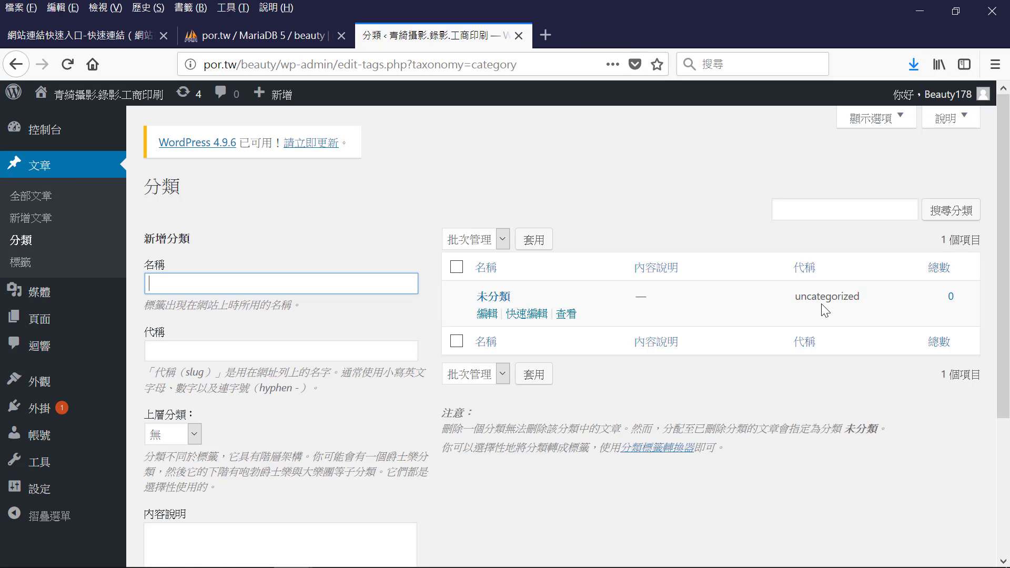
{"action": "left_click", "coordinate": [46, 317]}
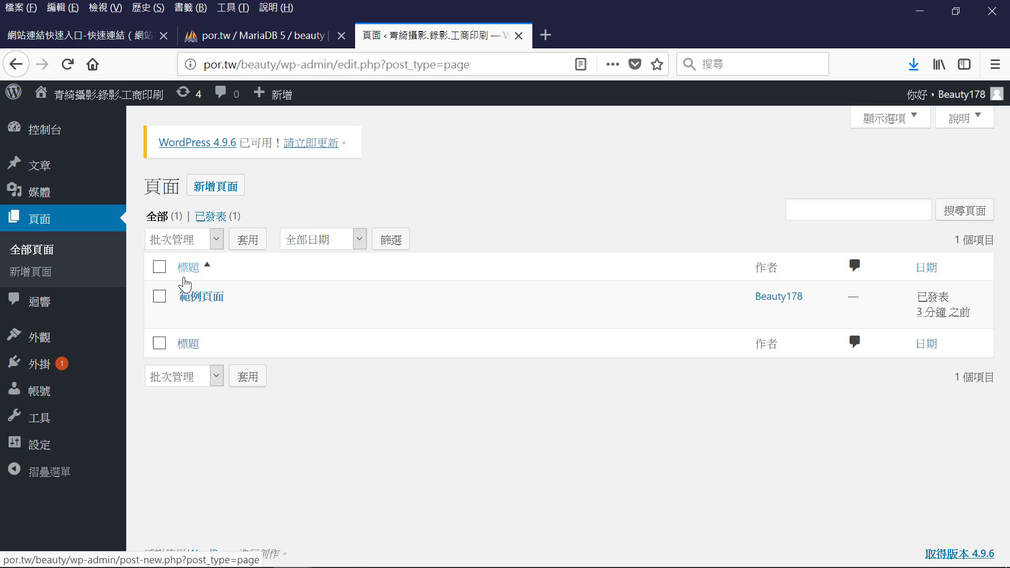
{"action": "mouse_move", "coordinate": [201, 305]}
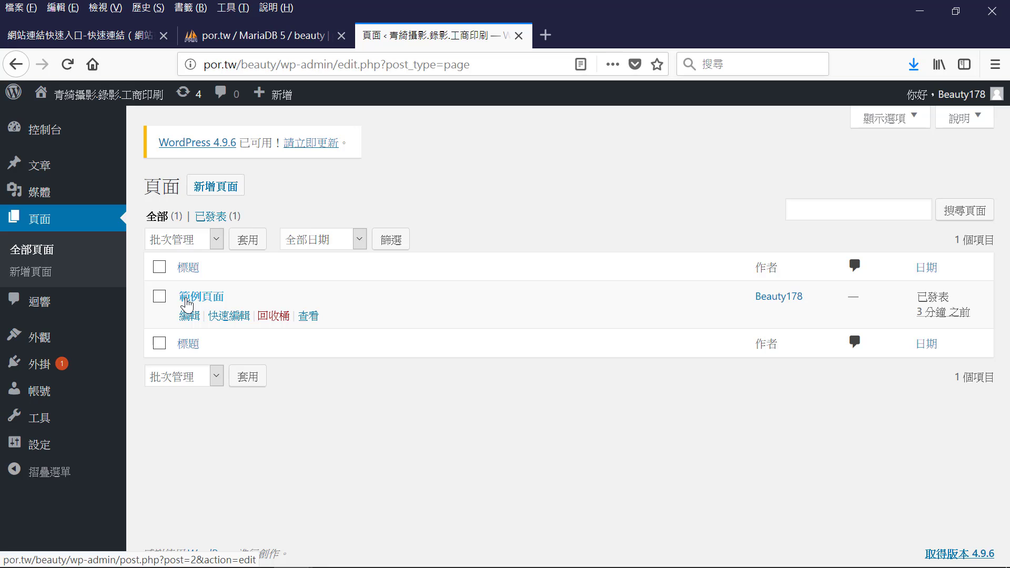
{"action": "left_click", "coordinate": [266, 317]}
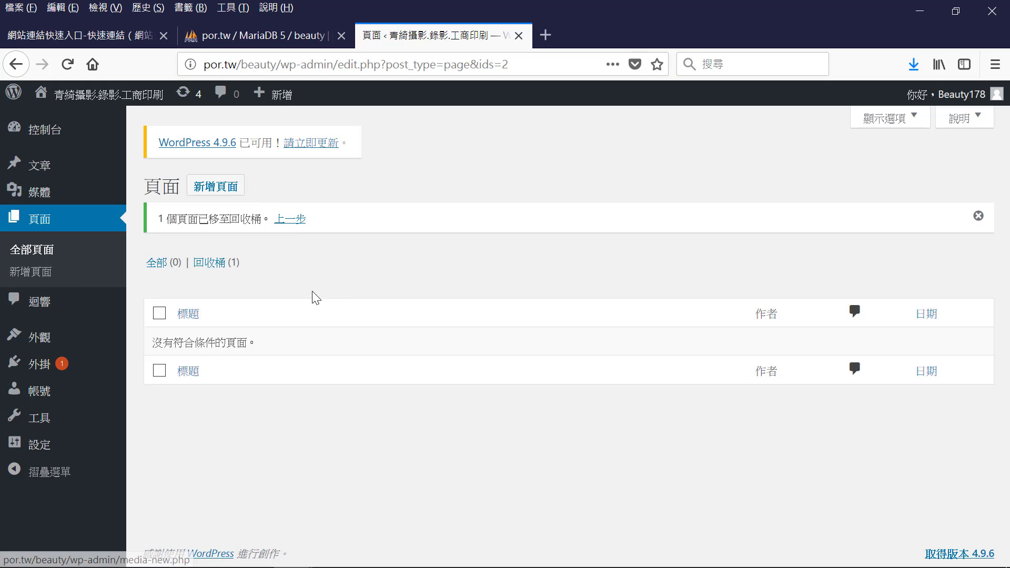
Step: Return to the dashboard home and look over its activity and WordPress news sections
{"action": "left_click", "coordinate": [46, 138]}
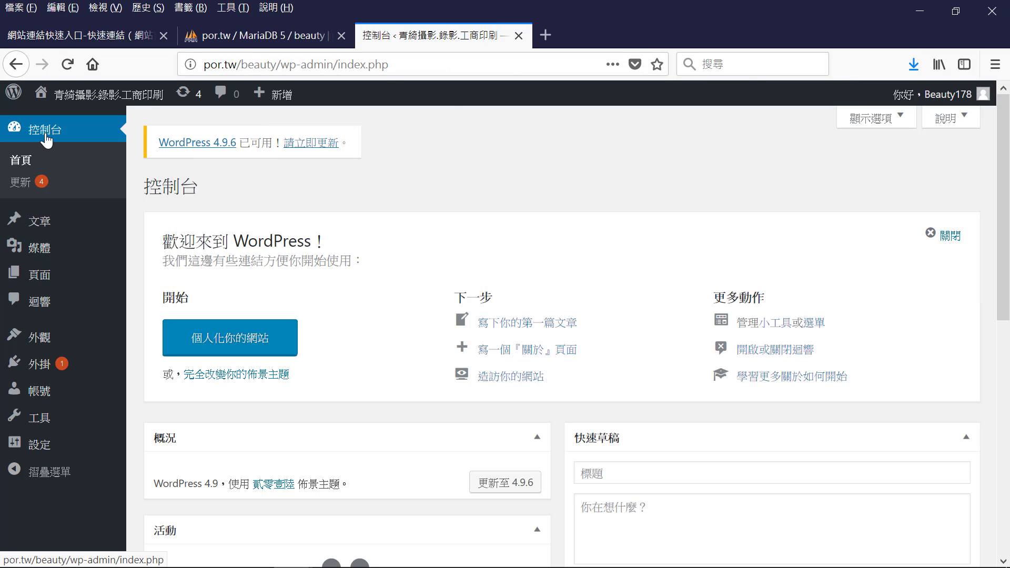
{"action": "scroll", "coordinate": [1002, 221], "scroll_direction": "down", "scroll_amount": 10}
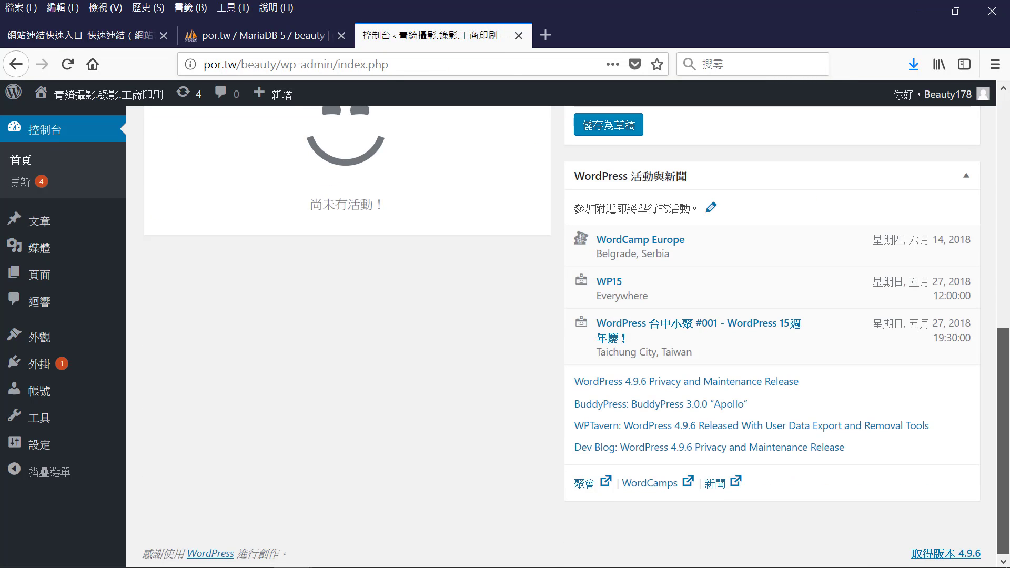
Step: Review the general (一般), writing (寫作) and reading (閱讀) settings of the site
{"action": "scroll", "coordinate": [1002, 221], "scroll_direction": "up", "scroll_amount": 10}
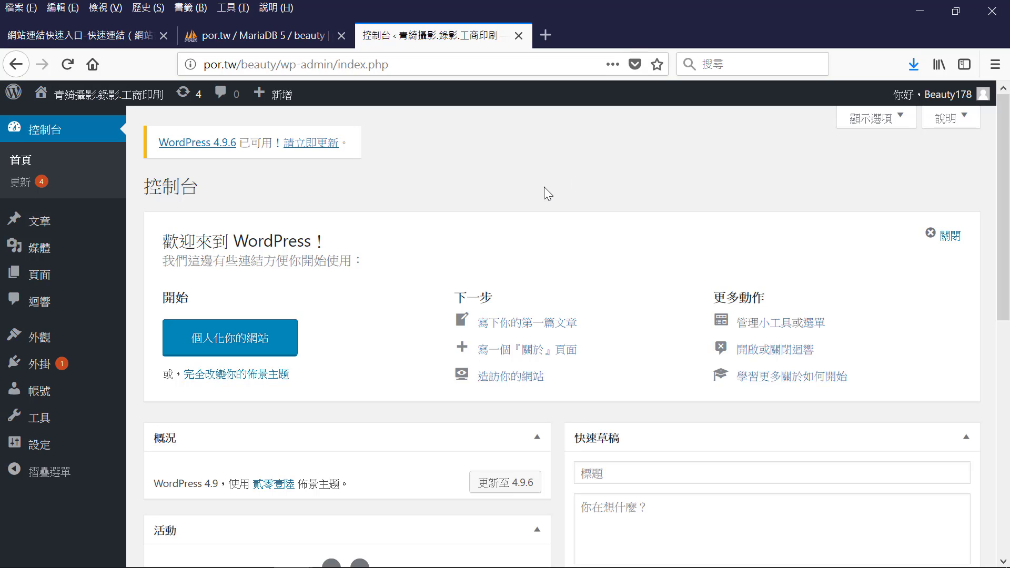
{"action": "left_click", "coordinate": [30, 454]}
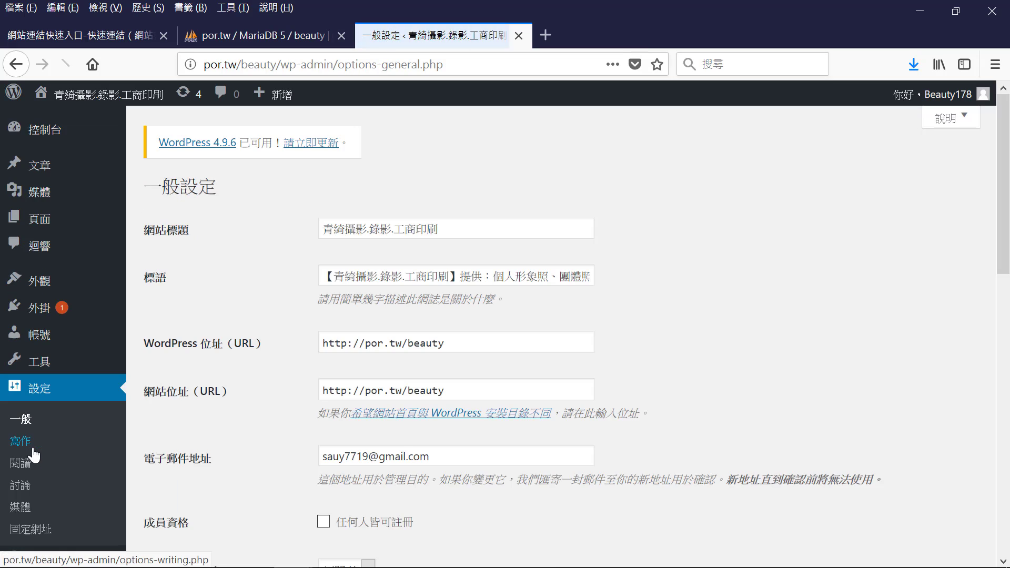
{"action": "scroll", "coordinate": [518, 361], "scroll_direction": "down", "scroll_amount": 3}
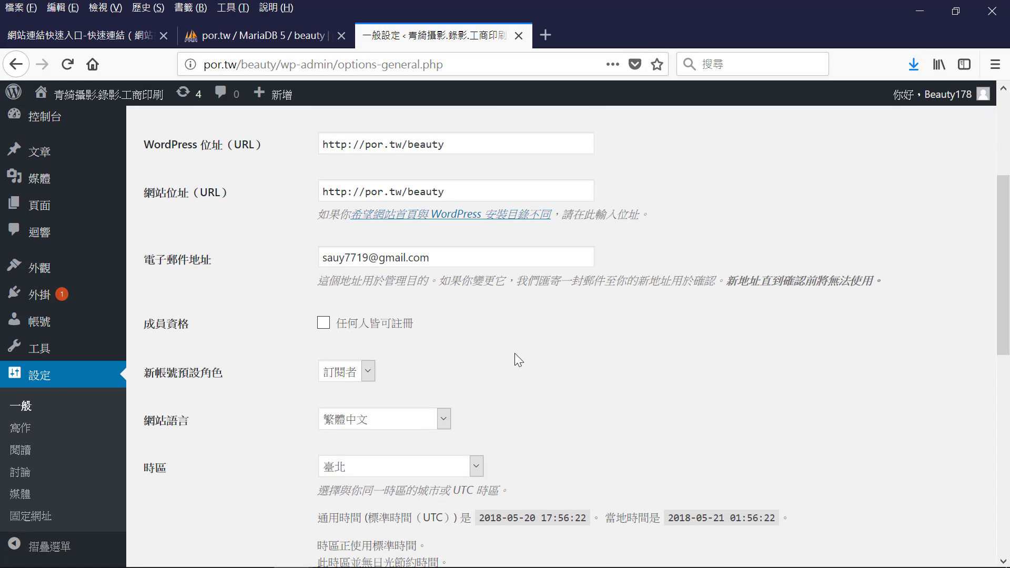
{"action": "left_click", "coordinate": [20, 433]}
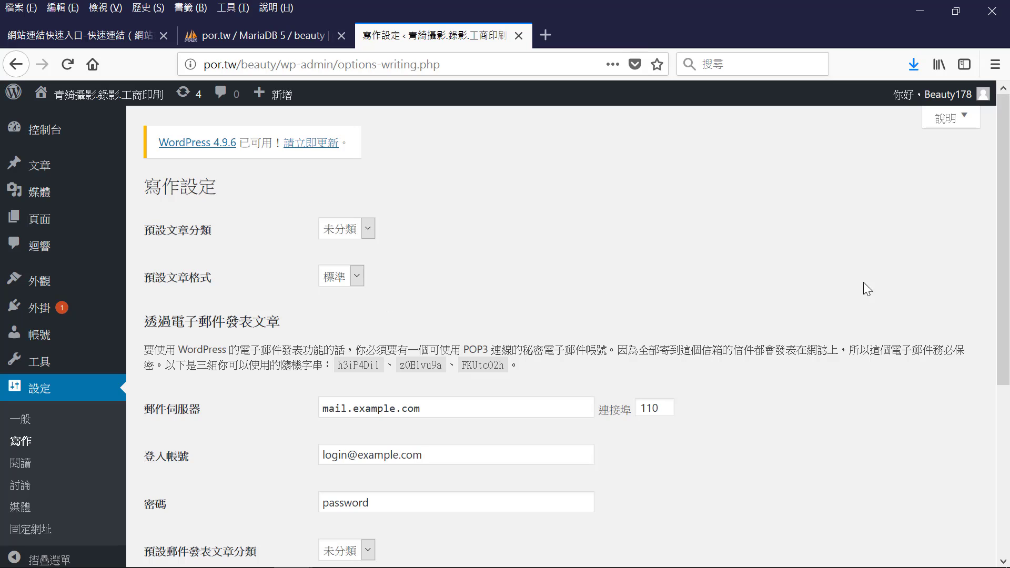
{"action": "left_click_drag", "start_coordinate": [1006, 278], "coordinate": [1005, 476]}
{"action": "scroll", "coordinate": [561, 337], "scroll_direction": "up", "scroll_amount": 1}
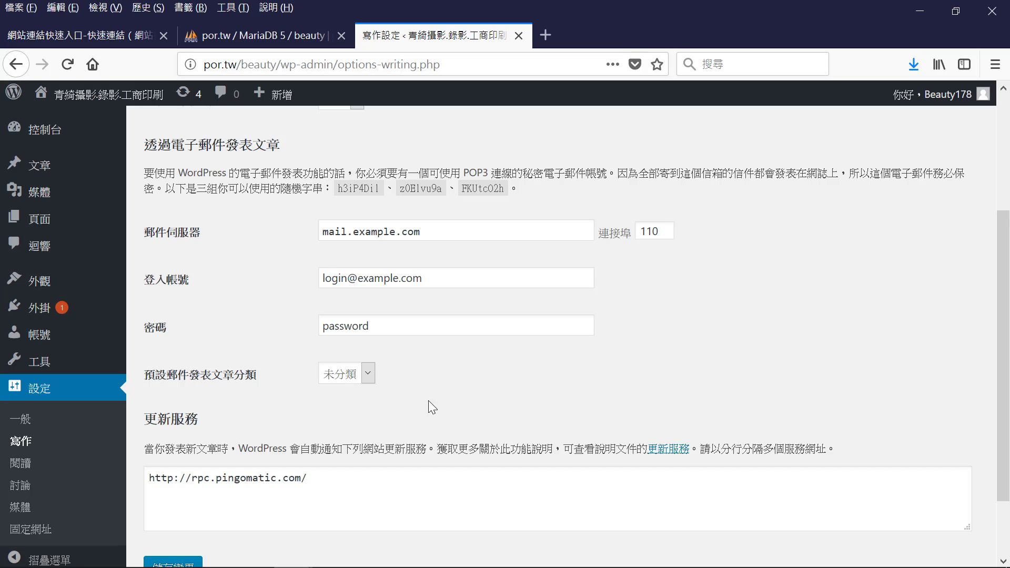
{"action": "left_click", "coordinate": [19, 468]}
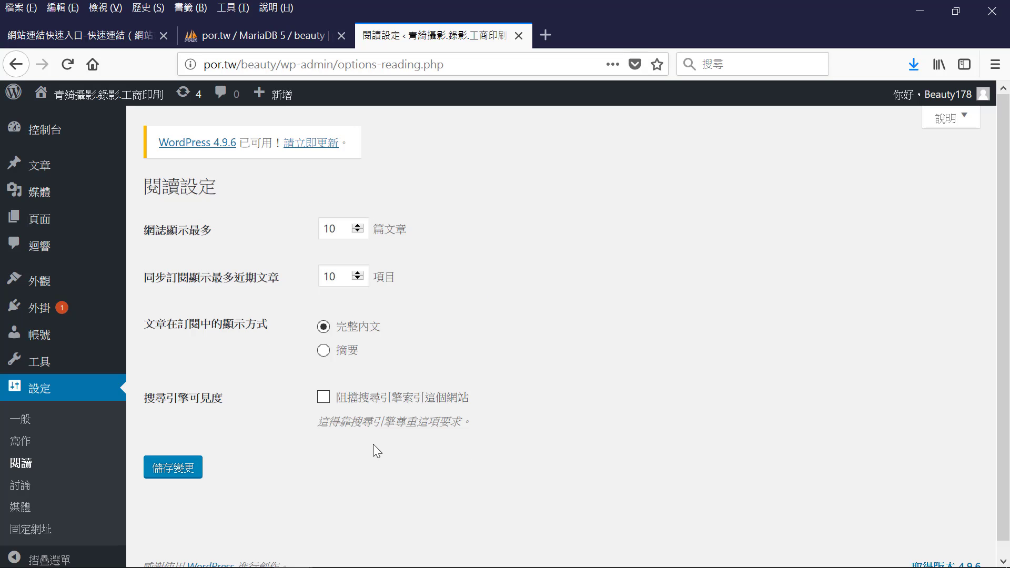
Step: In the discussion settings (討論), require users to register and log in before commenting (使用者要註冊並登入才能發表迴響), and save the changes
{"action": "left_click", "coordinate": [20, 491]}
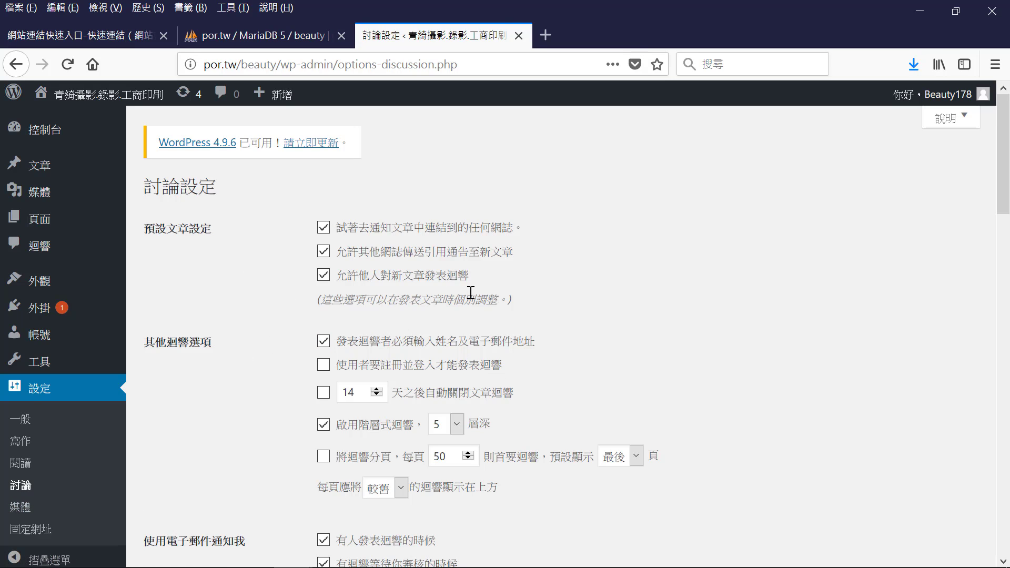
{"action": "left_click", "coordinate": [323, 276]}
{"action": "left_click", "coordinate": [324, 279]}
{"action": "double_click", "coordinate": [358, 277]}
{"action": "left_click", "coordinate": [336, 372]}
{"action": "left_click", "coordinate": [416, 373]}
{"action": "left_click_drag", "start_coordinate": [1007, 220], "coordinate": [1007, 558]}
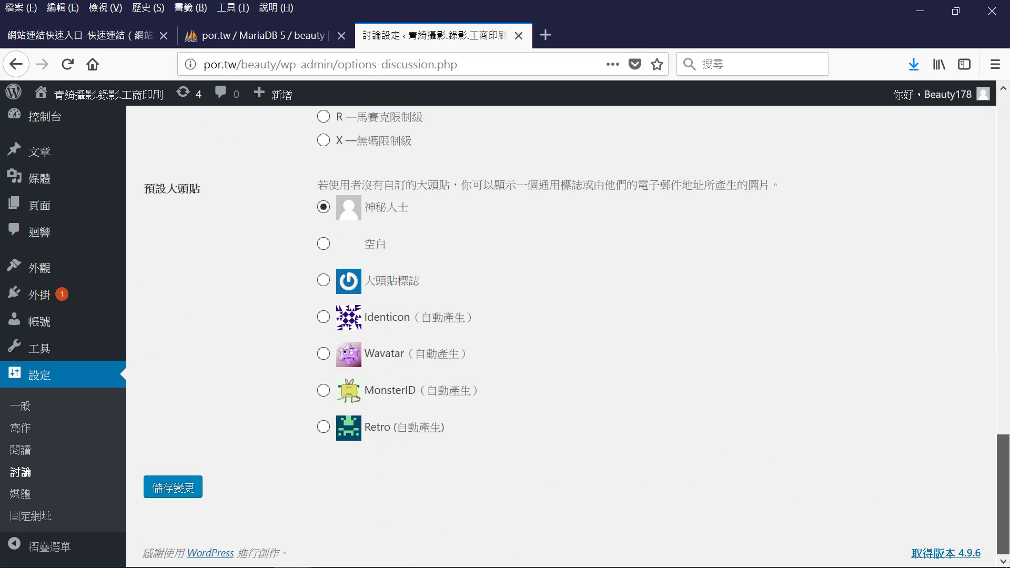
{"action": "left_click", "coordinate": [167, 490]}
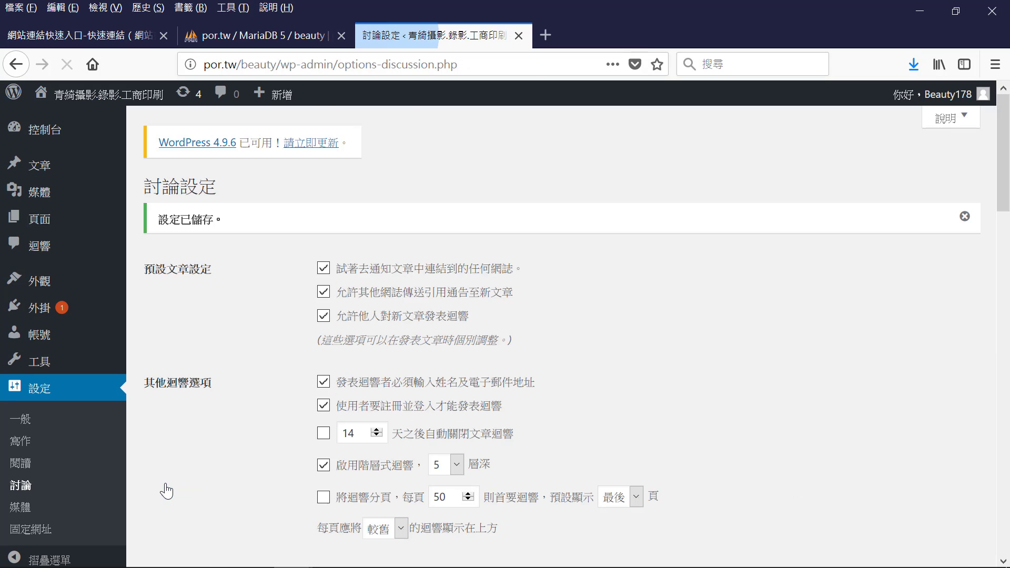
Step: In the media settings (媒體), set the medium image size (中等大小) to 650 maximum width and 650 maximum height, and save the changes
{"action": "left_click", "coordinate": [21, 507]}
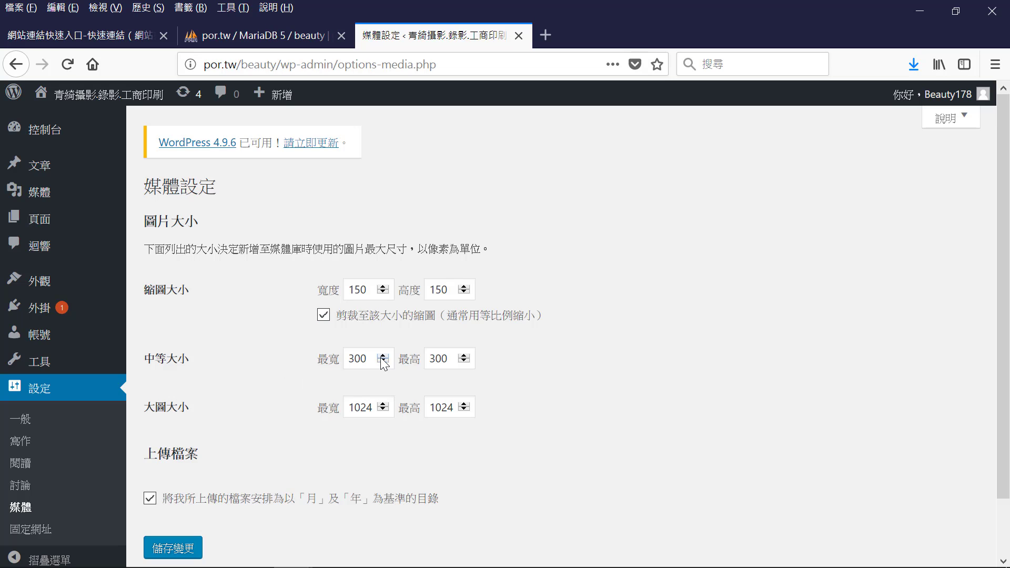
{"action": "left_click_drag", "start_coordinate": [360, 359], "coordinate": [340, 358]}
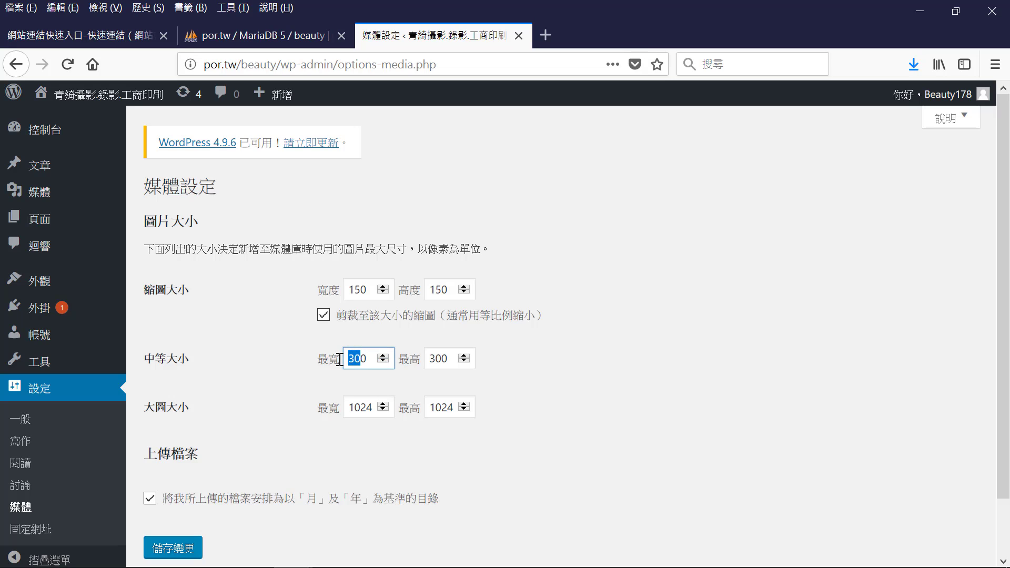
{"action": "type", "text": "60"}
{"action": "left_click_drag", "start_coordinate": [442, 358], "coordinate": [423, 361]}
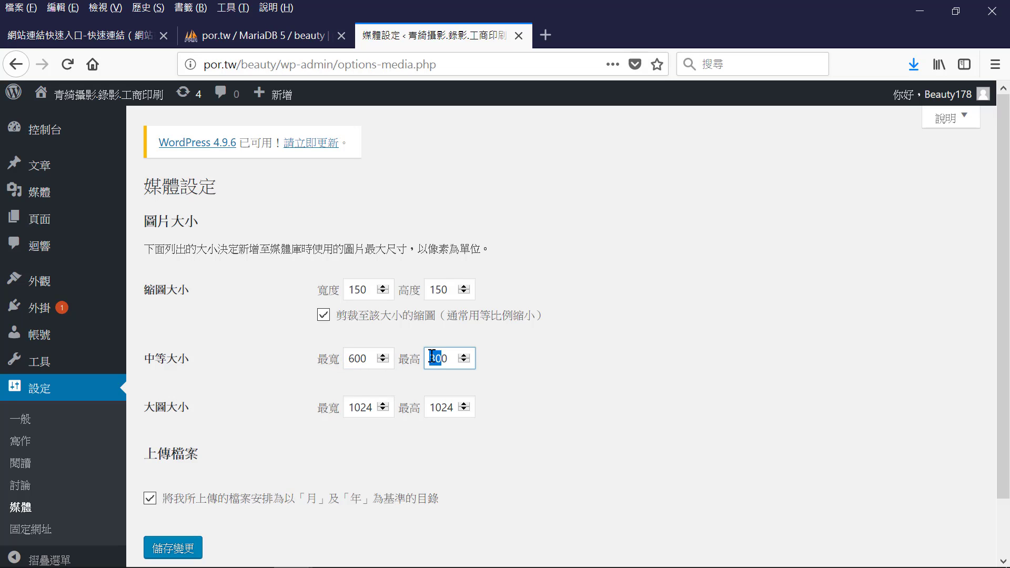
{"action": "left_click_drag", "start_coordinate": [363, 358], "coordinate": [357, 357]}
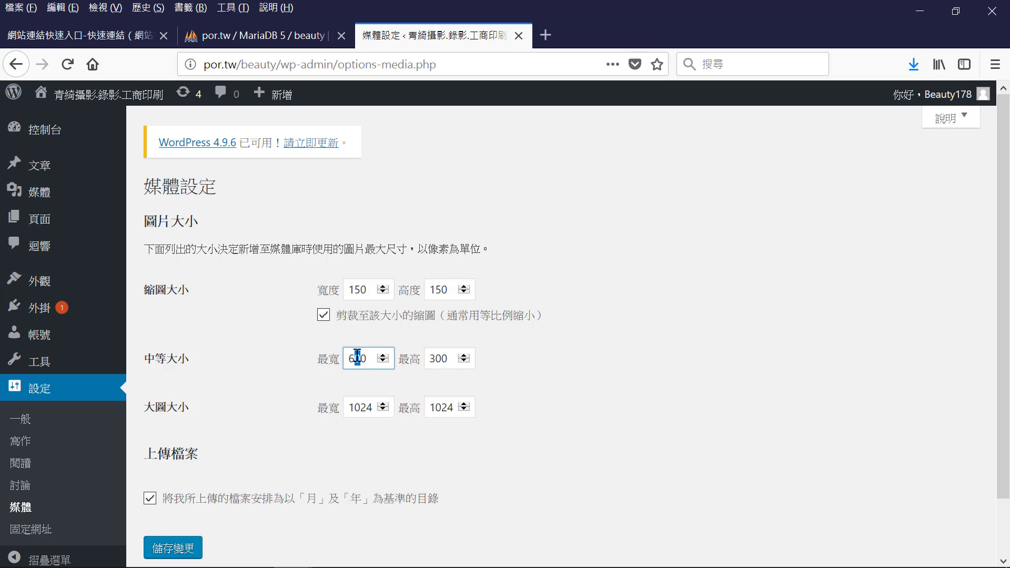
{"action": "type", "text": "5"}
{"action": "mouse_move", "coordinate": [442, 357]}
{"action": "left_mouse_down"}
{"action": "mouse_move", "coordinate": [421, 357]}
{"action": "mouse_move", "coordinate": [431, 361]}
{"action": "left_mouse_up"}
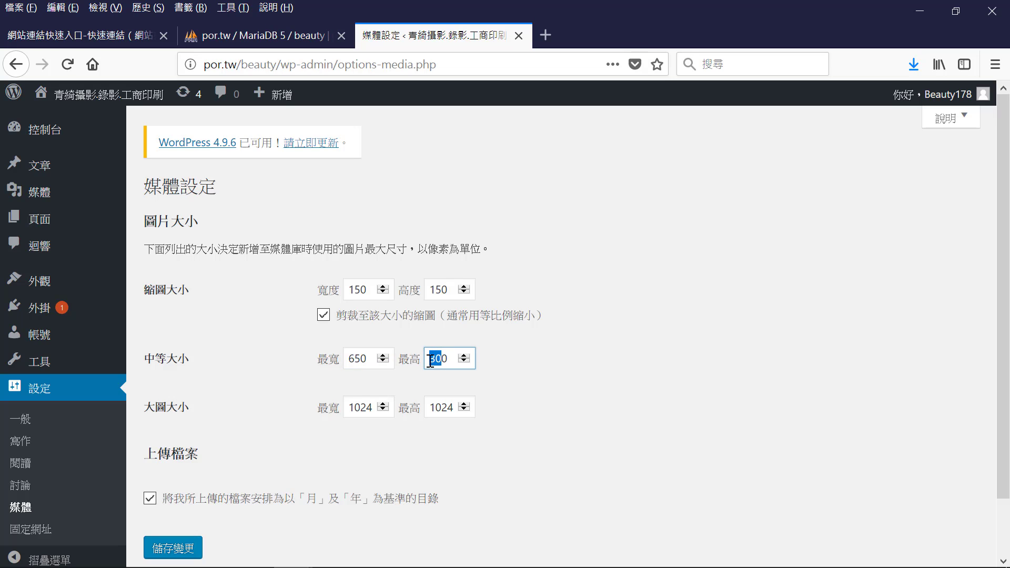
{"action": "type", "text": "650"}
{"action": "scroll", "coordinate": [1003, 400], "scroll_direction": "down", "scroll_amount": 2}
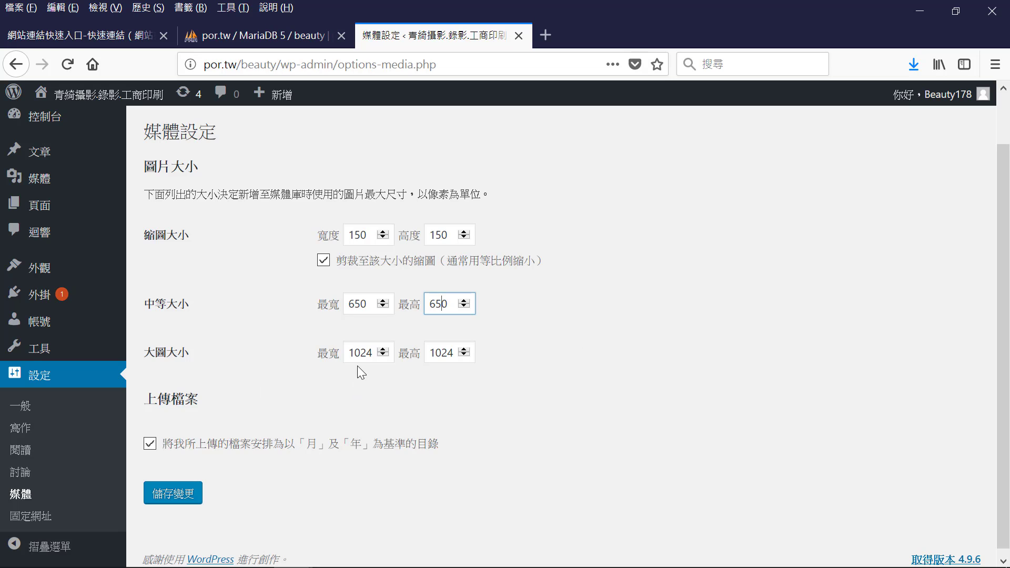
{"action": "left_click", "coordinate": [170, 495]}
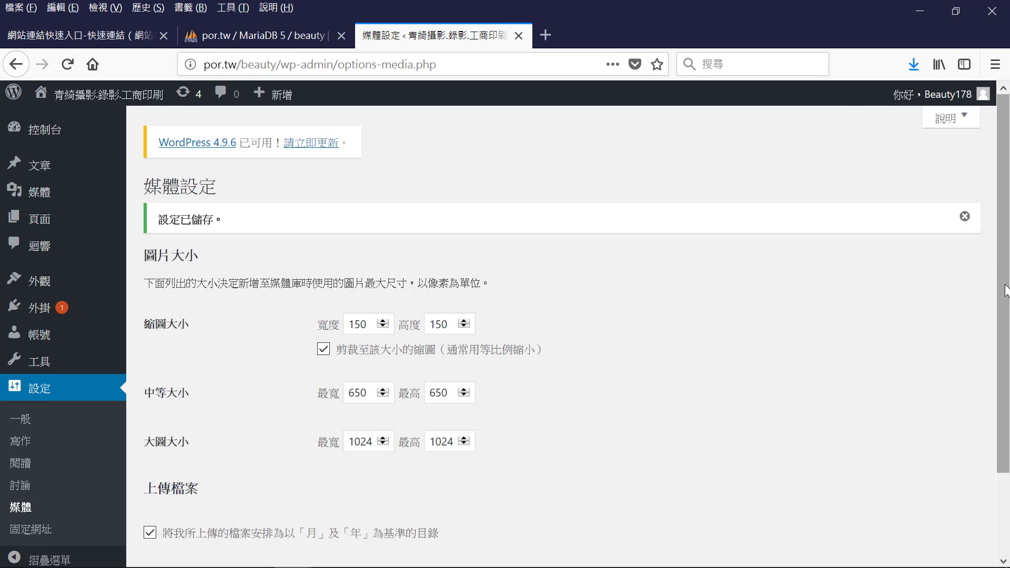
{"action": "scroll", "coordinate": [853, 454], "scroll_direction": "down", "scroll_amount": 3}
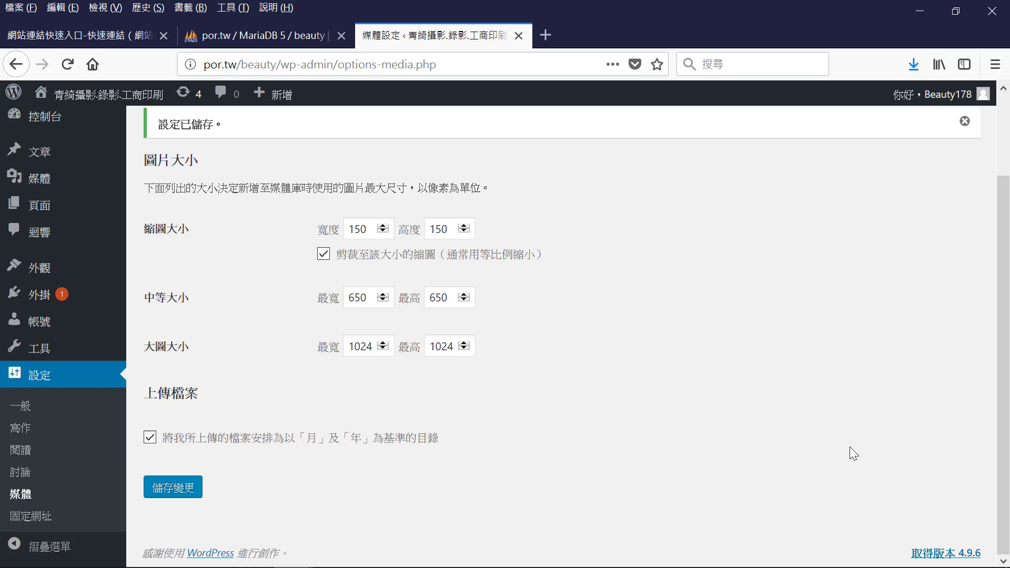
Step: Set the permalink structure (固定網址) to the post name option (文章名稱) and save the changes
{"action": "left_click", "coordinate": [21, 517]}
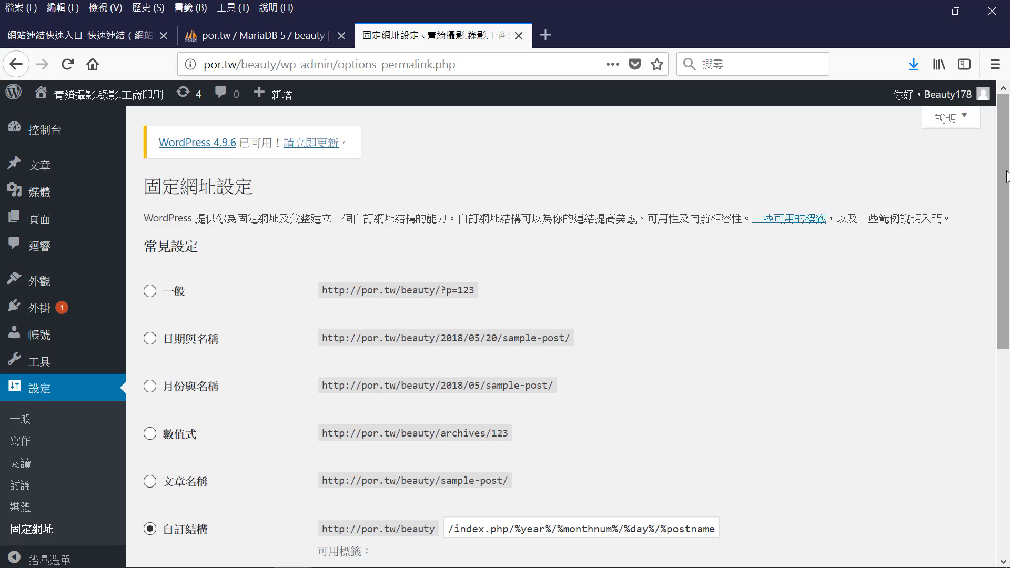
{"action": "left_click_drag", "start_coordinate": [1007, 168], "coordinate": [1009, 271]}
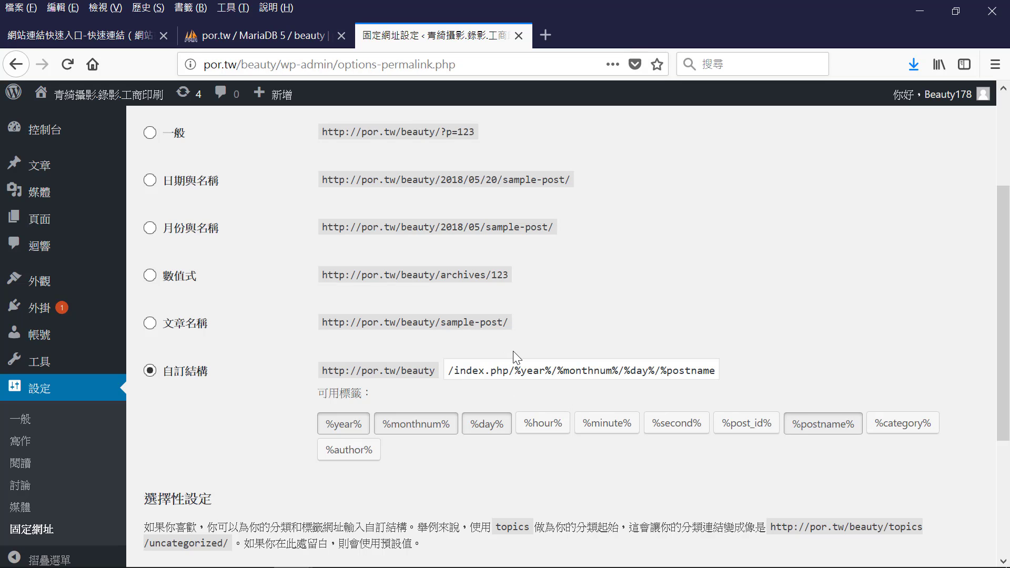
{"action": "left_click", "coordinate": [150, 323]}
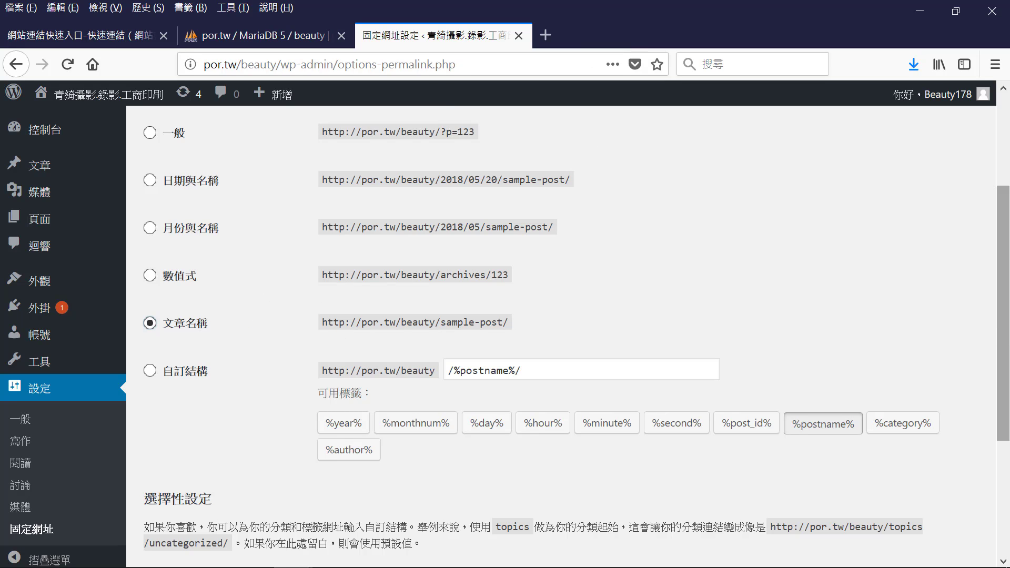
{"action": "left_click_drag", "start_coordinate": [1006, 292], "coordinate": [1008, 409]}
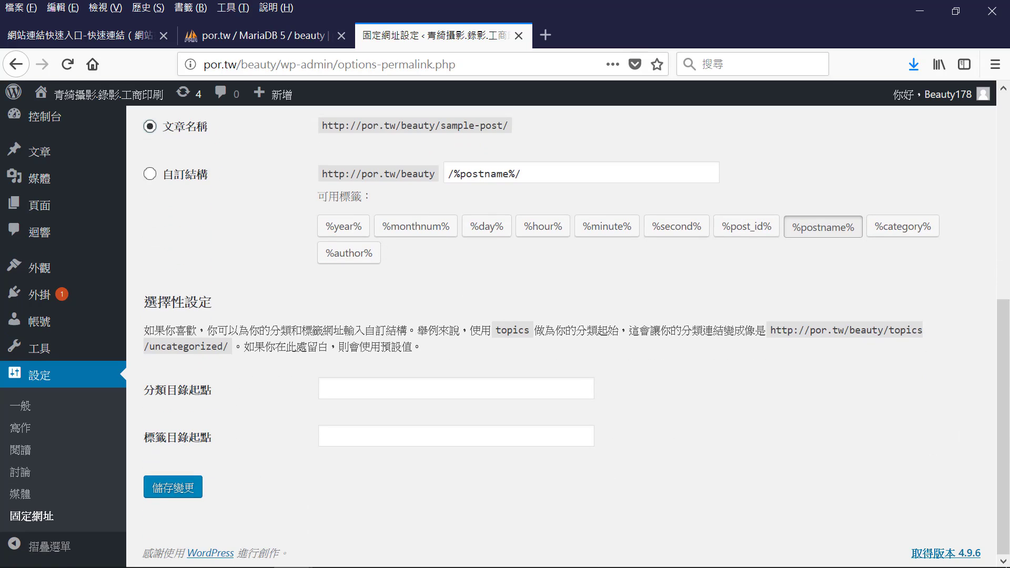
{"action": "left_click", "coordinate": [167, 495]}
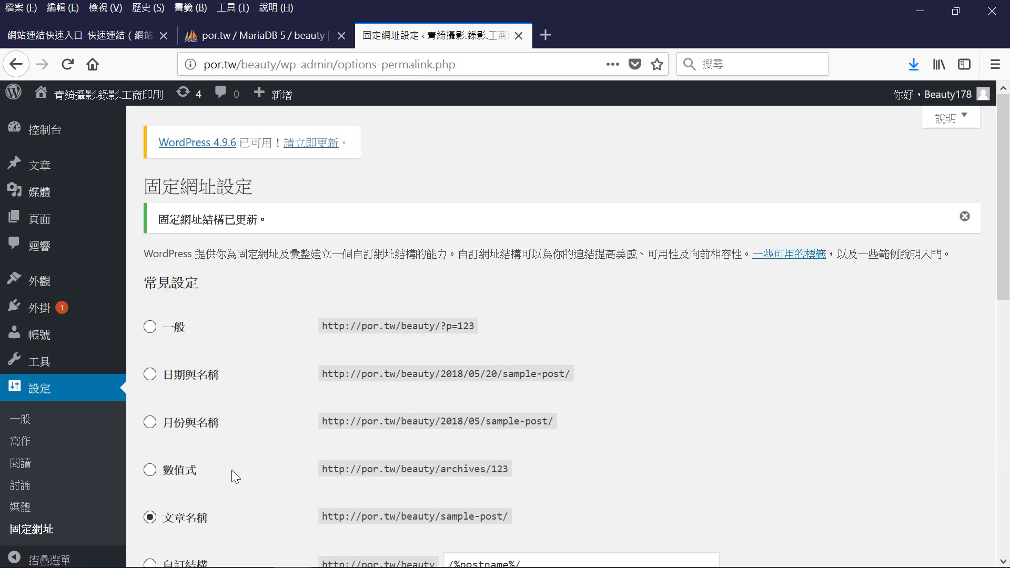
Step: Visit the site's front page and start a new post from its invitation to publish the first article
{"action": "left_click", "coordinate": [135, 95]}
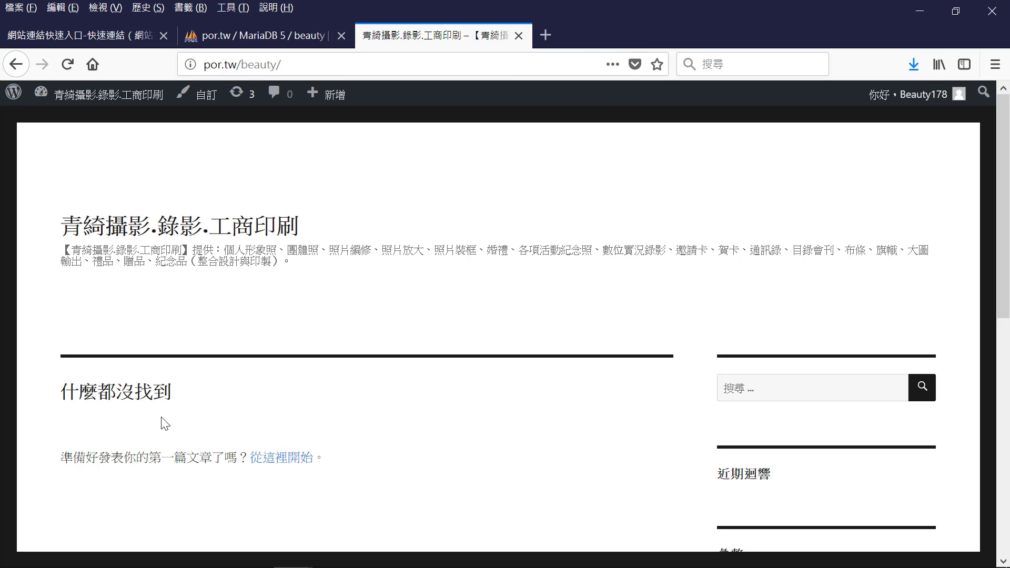
{"action": "left_click", "coordinate": [279, 464]}
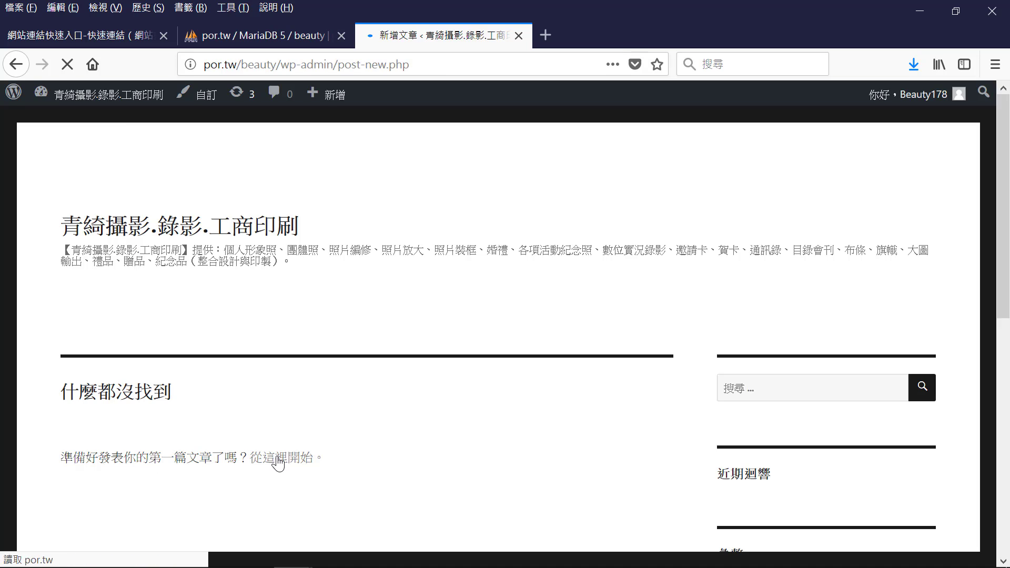